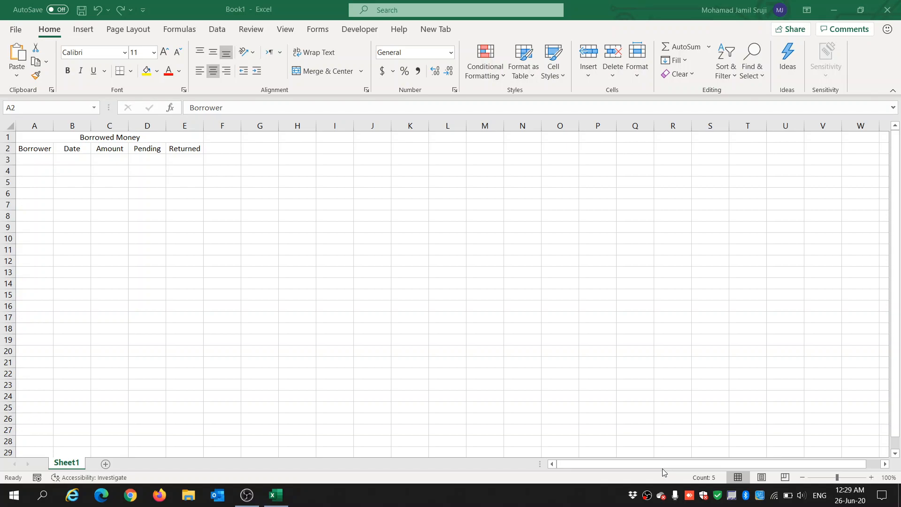
Step: Review the column headers in row 2 under the Borrowed Money title
left_click(28, 164)
left_click(105, 196)
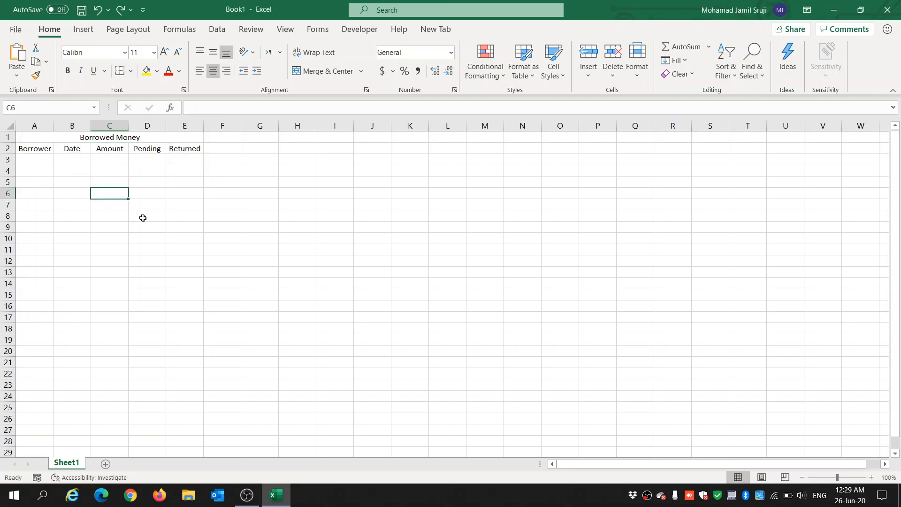
left_click(38, 149)
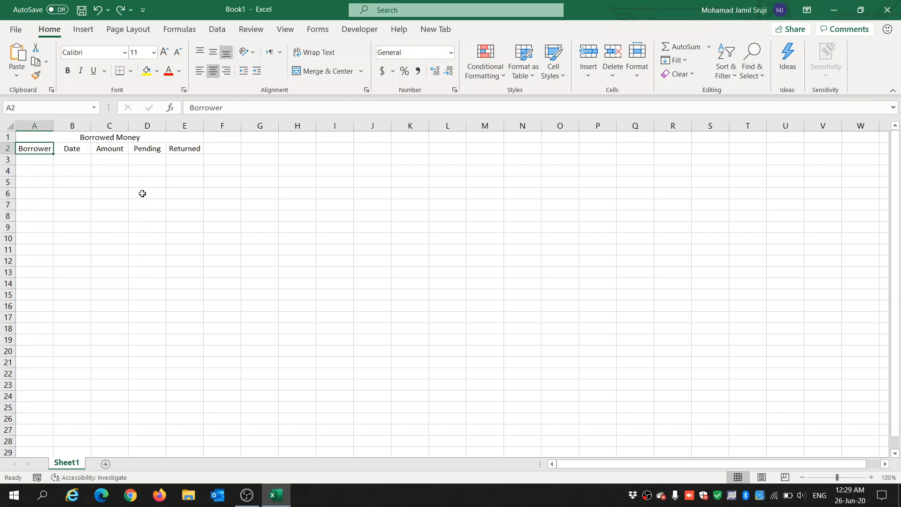
left_click(79, 152)
left_click(114, 147)
left_click(139, 151)
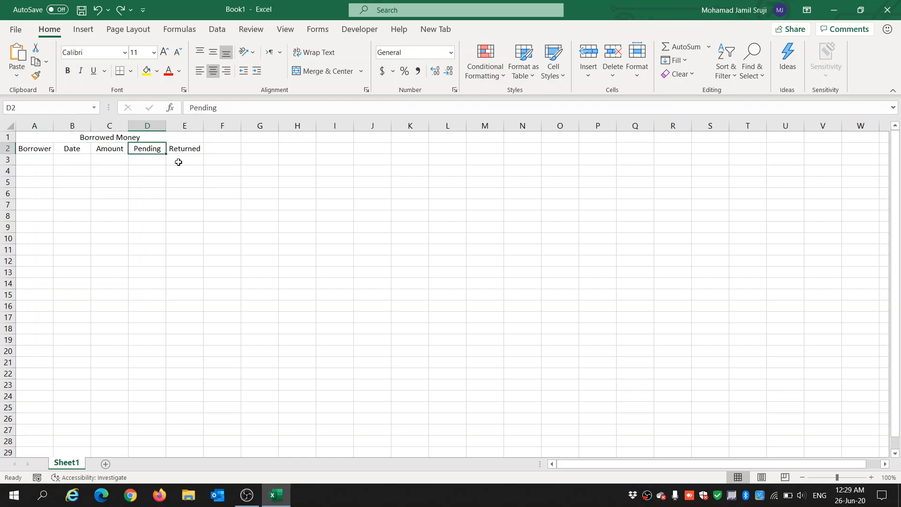
left_click(196, 149)
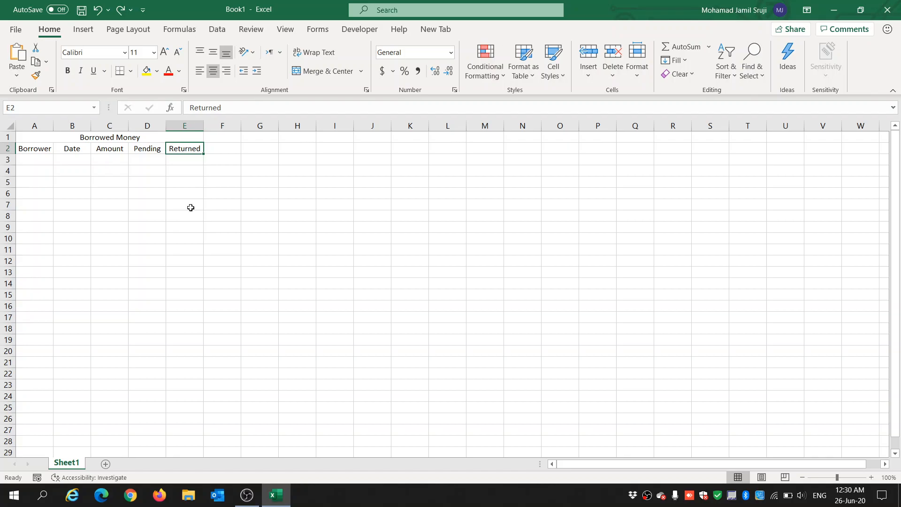
left_click(182, 160)
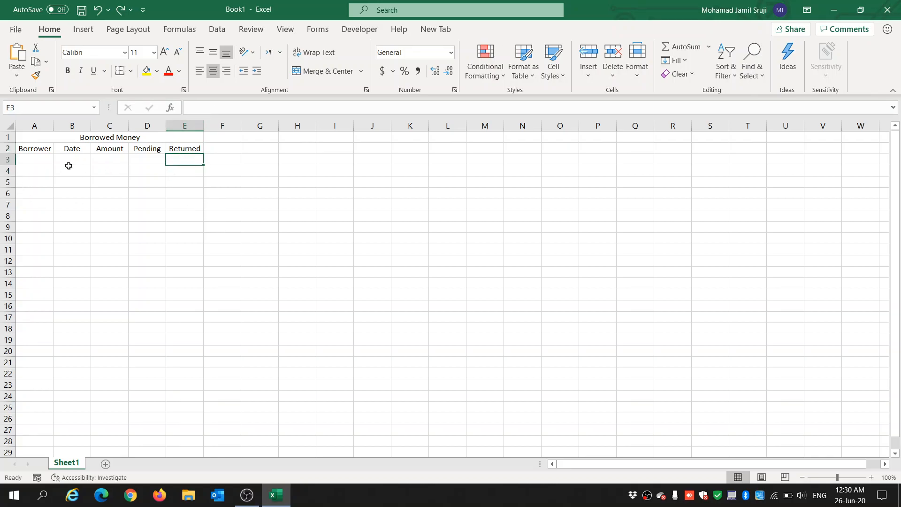
left_click(36, 149)
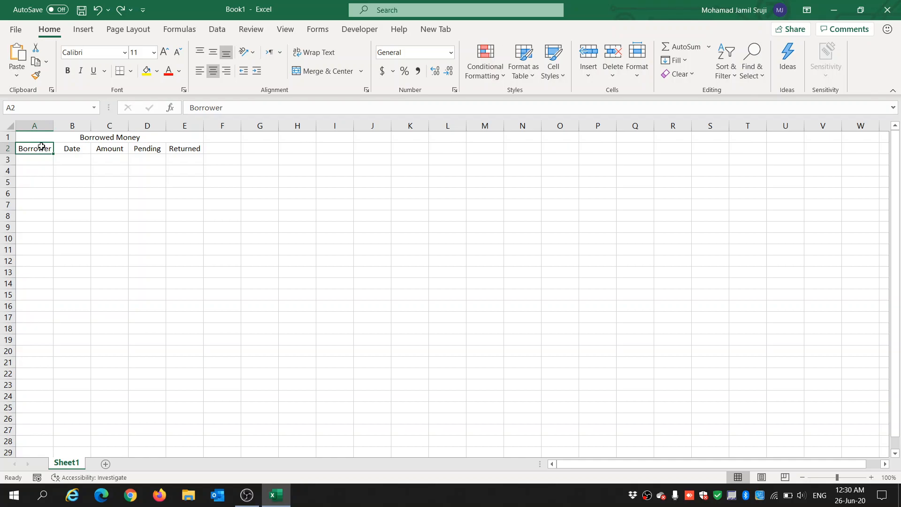
Step: Format A2:E3 as a table with headers and hide its filter buttons
left_click_drag(39, 149, 187, 160)
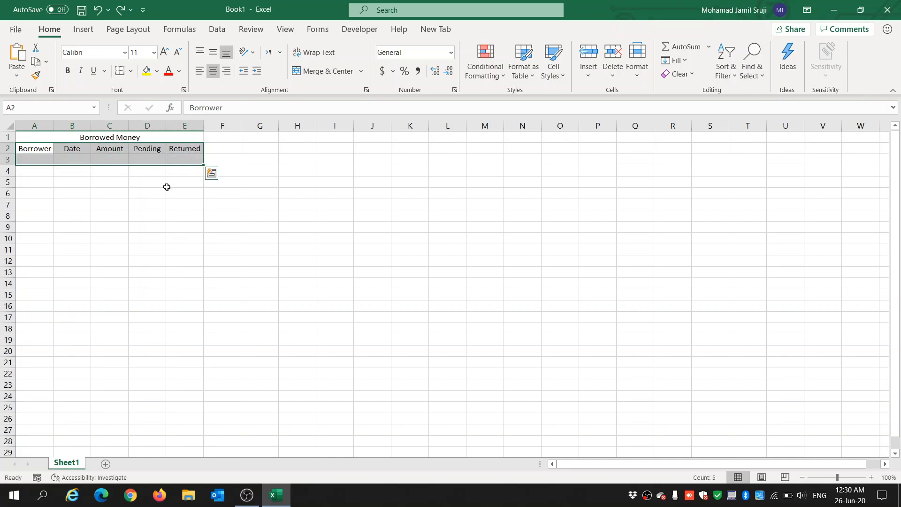
left_click(83, 29)
left_click(100, 71)
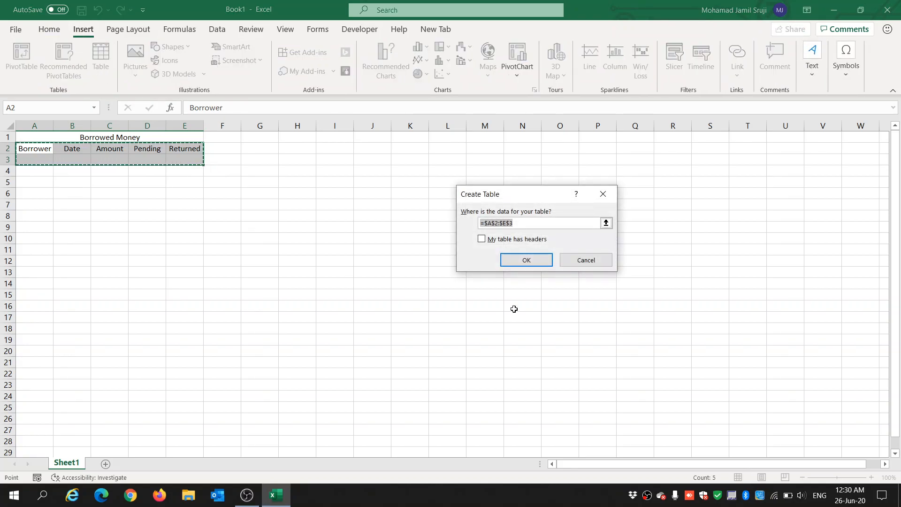
left_click(491, 243)
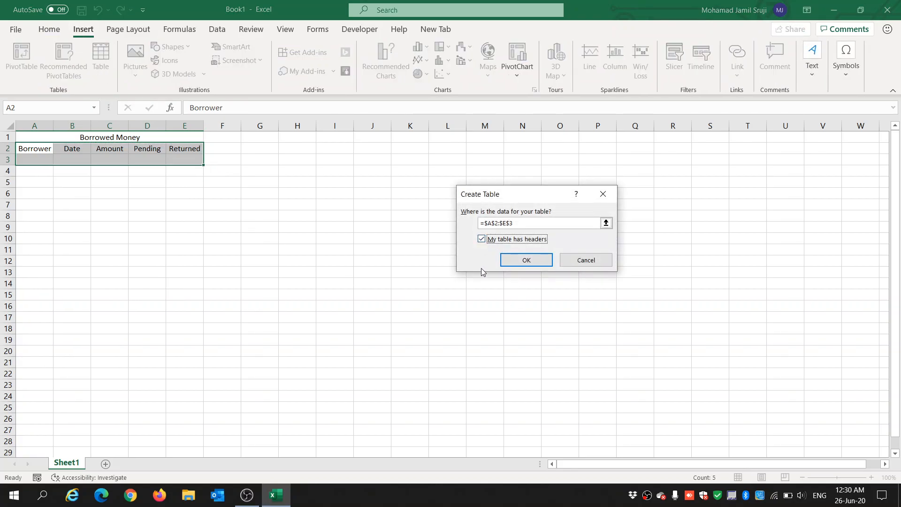
left_click(527, 260)
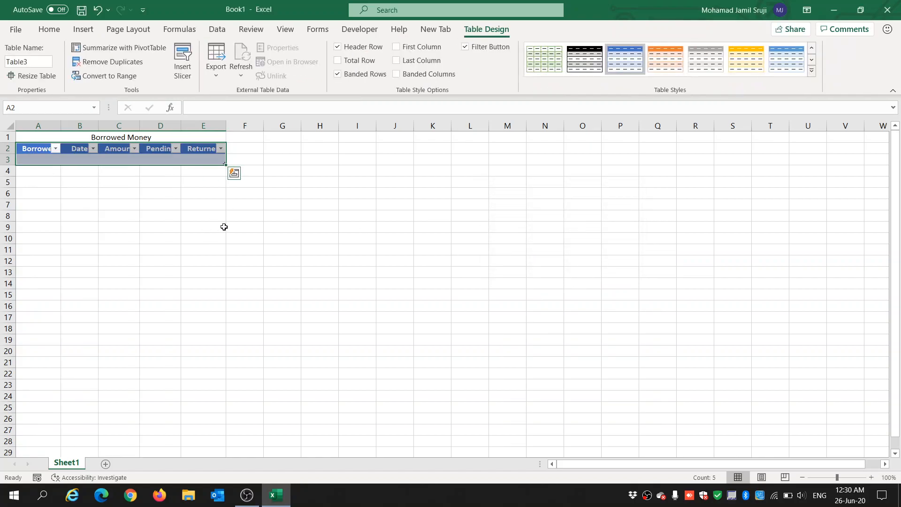
left_click(465, 46)
left_click(119, 215)
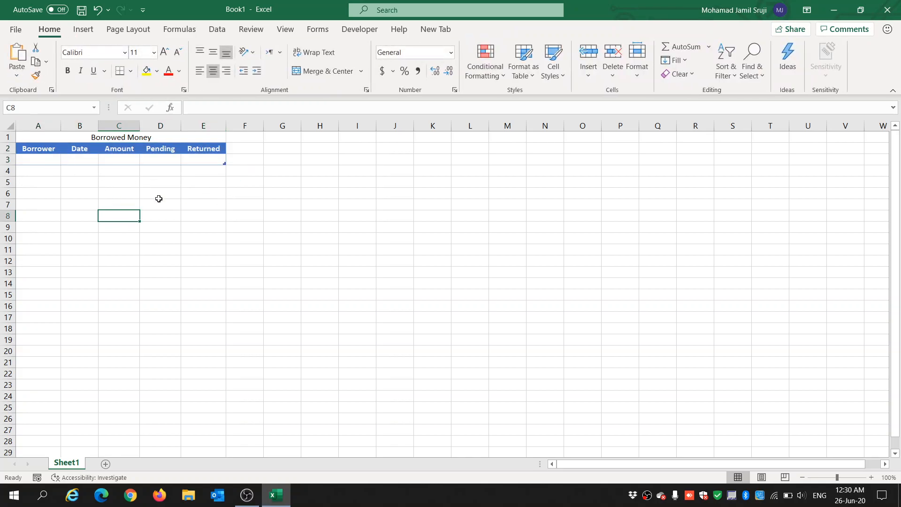
Step: Enter the headers Borrower, Date, Amount and Comments in G2 to J2
left_click(281, 150)
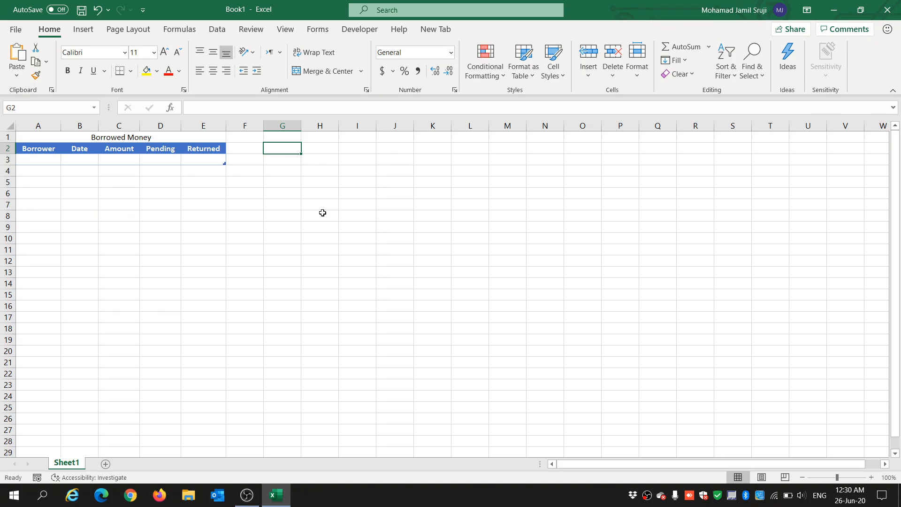
type("Borrow")
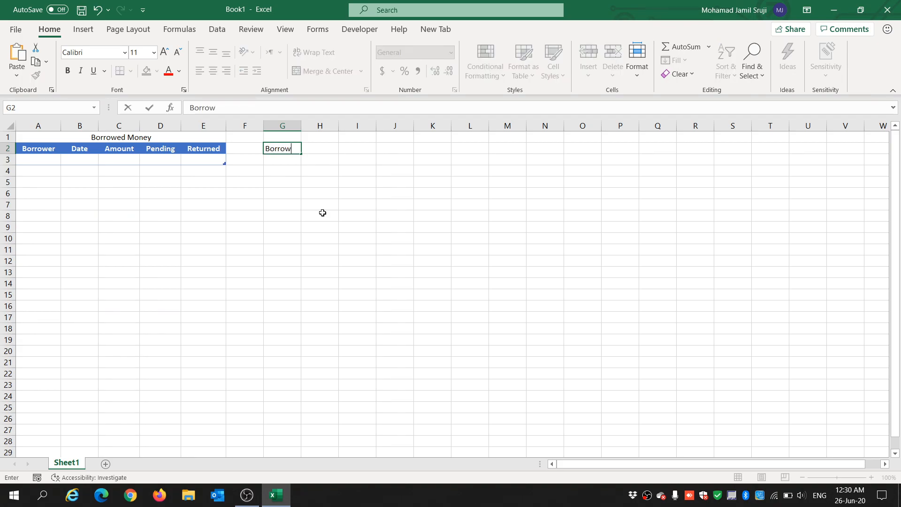
key("Tab")
type("Da")
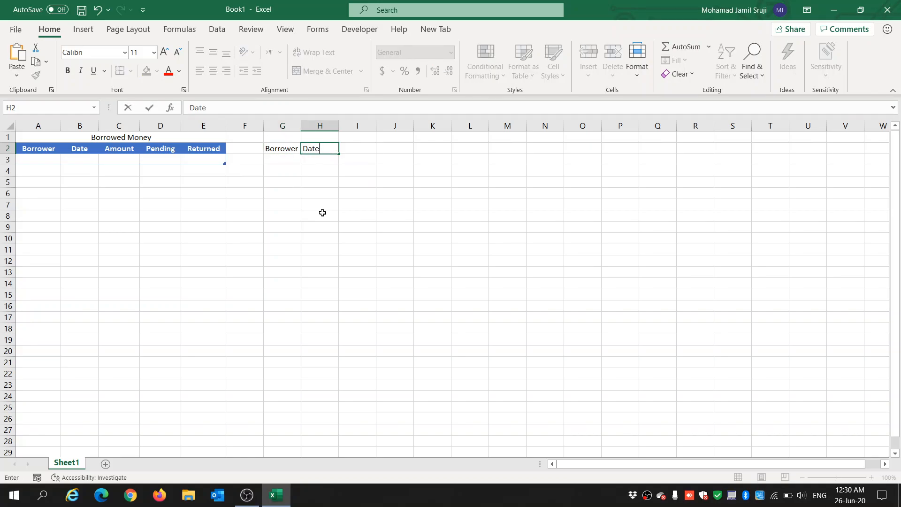
key("Tab")
type("Amoun")
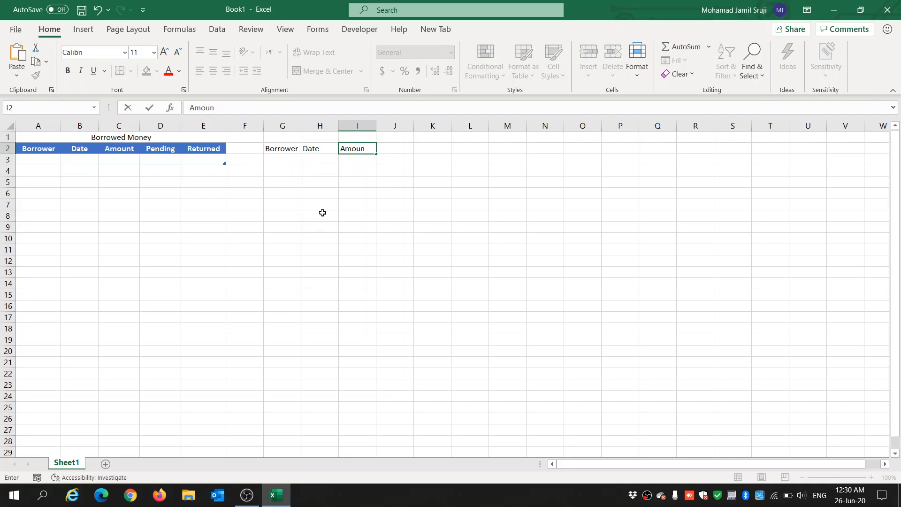
type("t")
key("Tab")
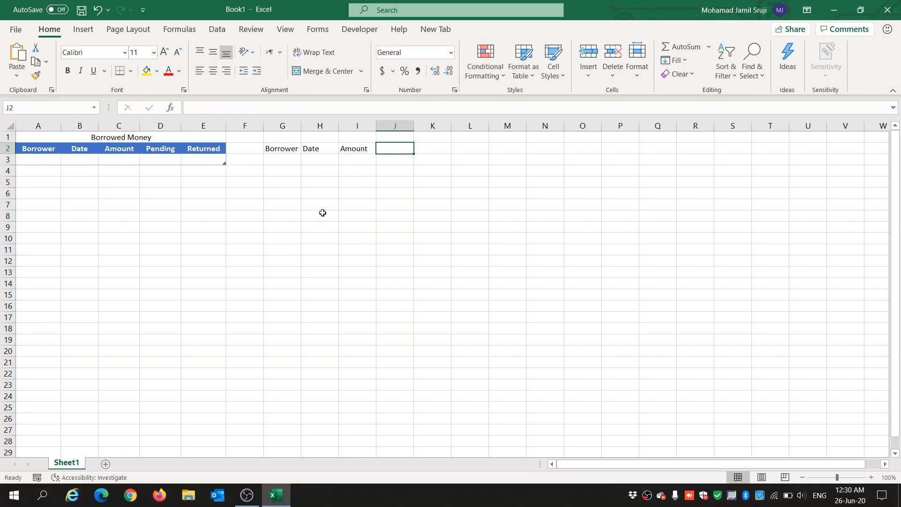
type("Comments")
key("Return")
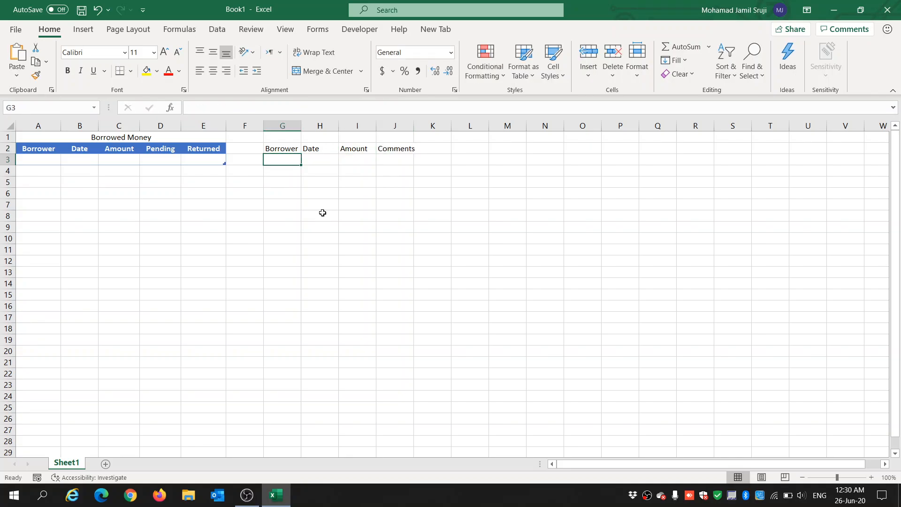
Step: Widen column J to fit longer comments
left_click_drag(413, 126, 485, 127)
left_click_drag(553, 147, 542, 145)
left_click(490, 183)
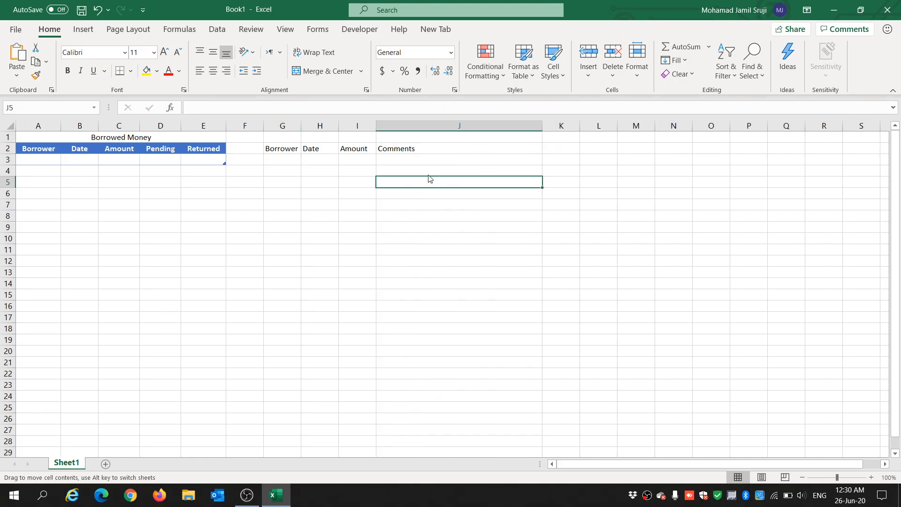
Step: Format G2:J3 as a table with headers
left_click_drag(278, 149, 441, 158)
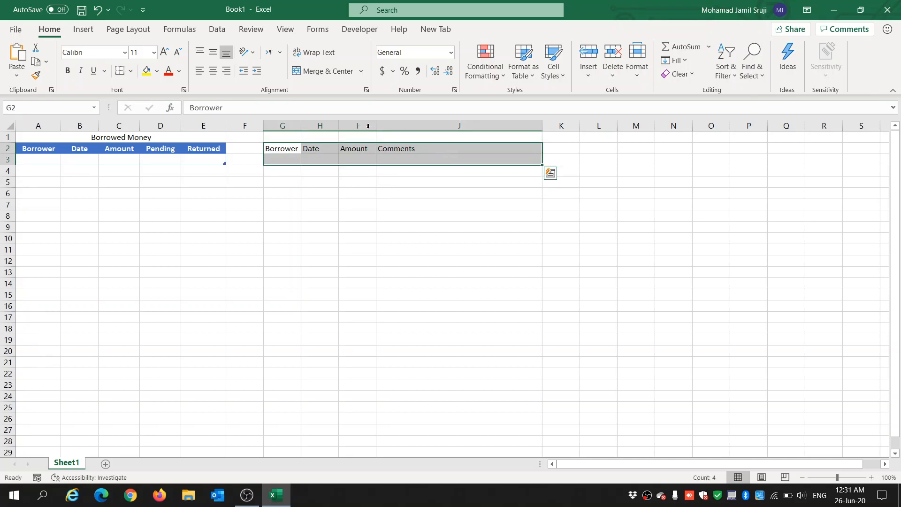
left_click(83, 30)
left_click(100, 58)
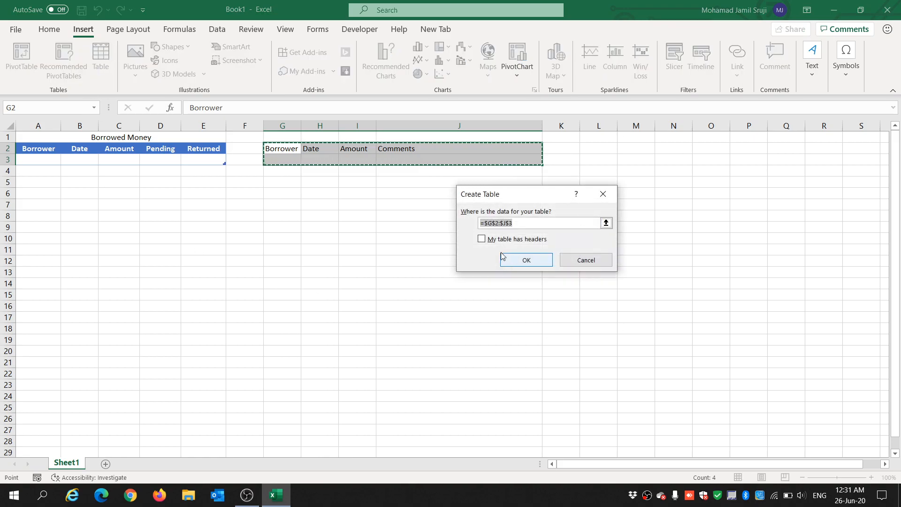
left_click(481, 239)
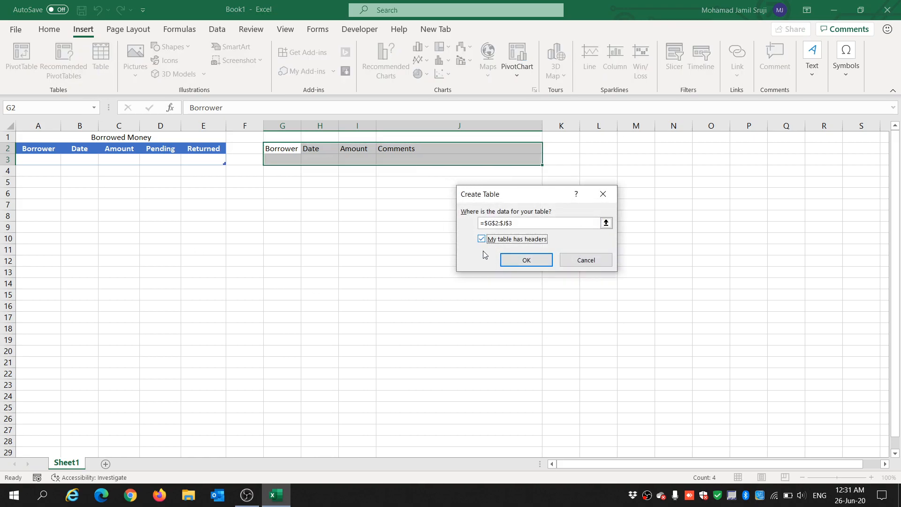
left_click(527, 261)
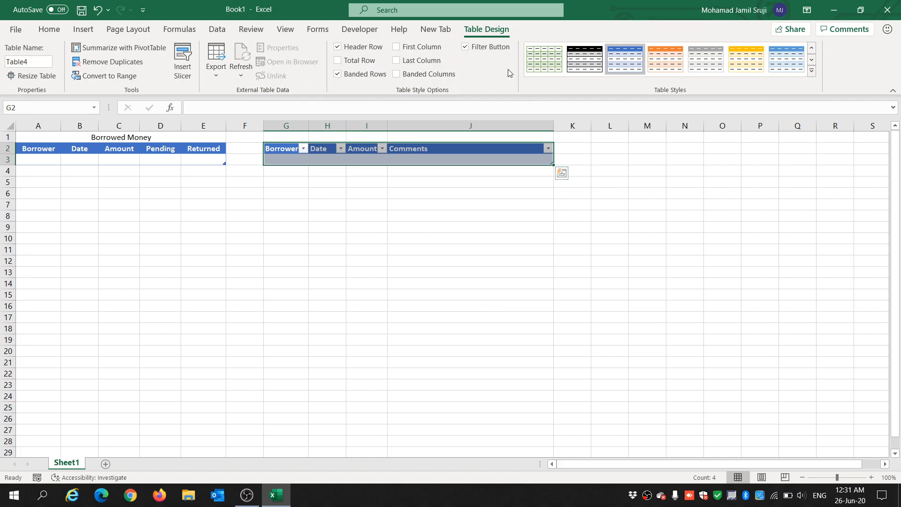
Step: Widen the new table's columns and turn off its banded rows
left_click_drag(311, 128, 433, 126)
left_click_drag(600, 127, 613, 127)
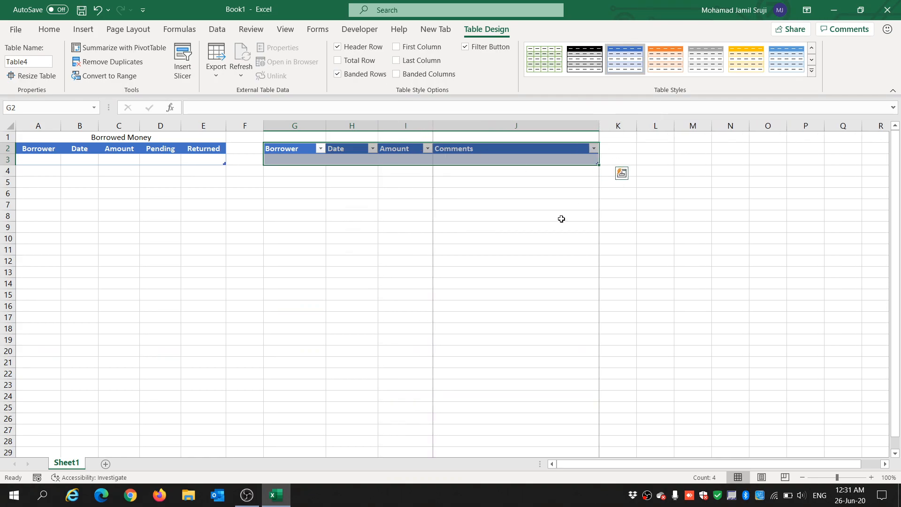
left_click(335, 74)
left_click(346, 217)
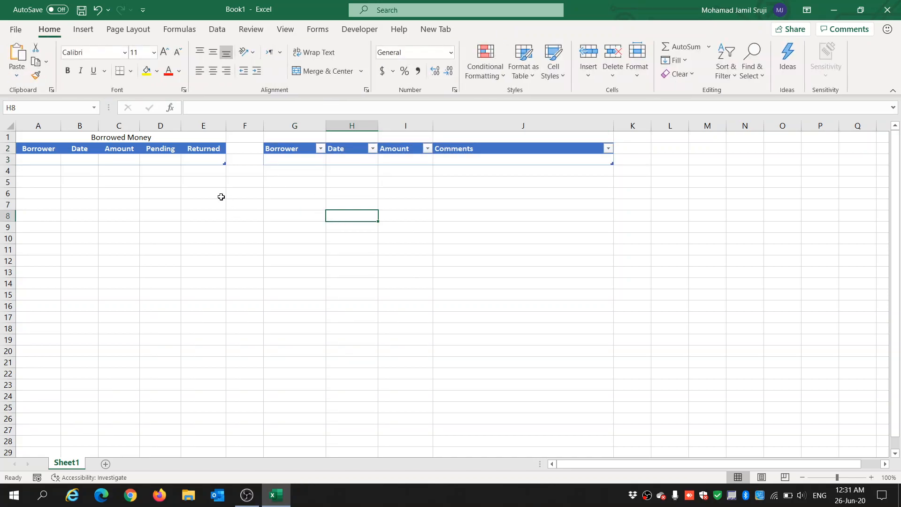
Step: Enter a borrower's name in the first row of the new table
left_click(44, 161)
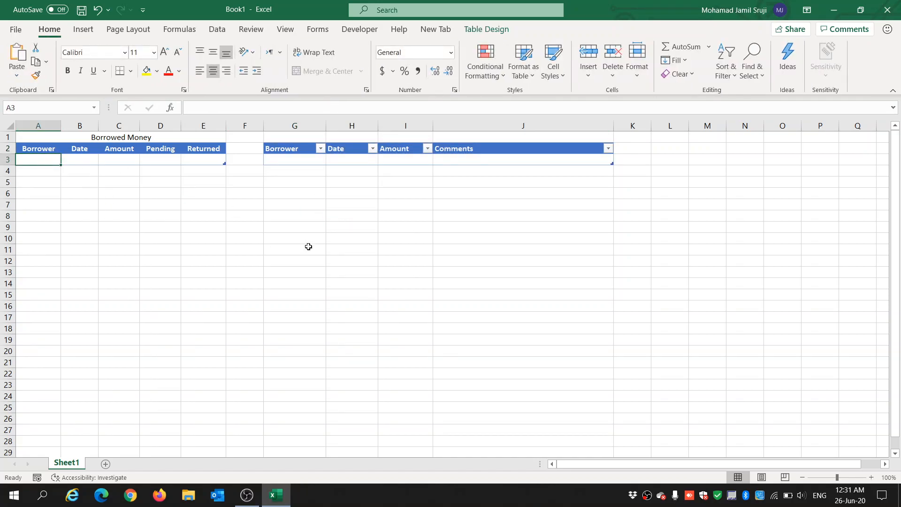
left_click(291, 160)
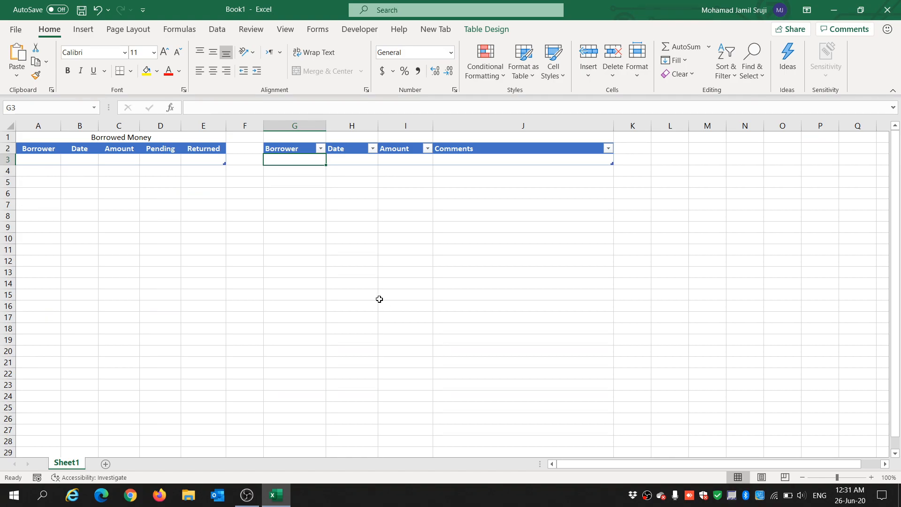
type("John")
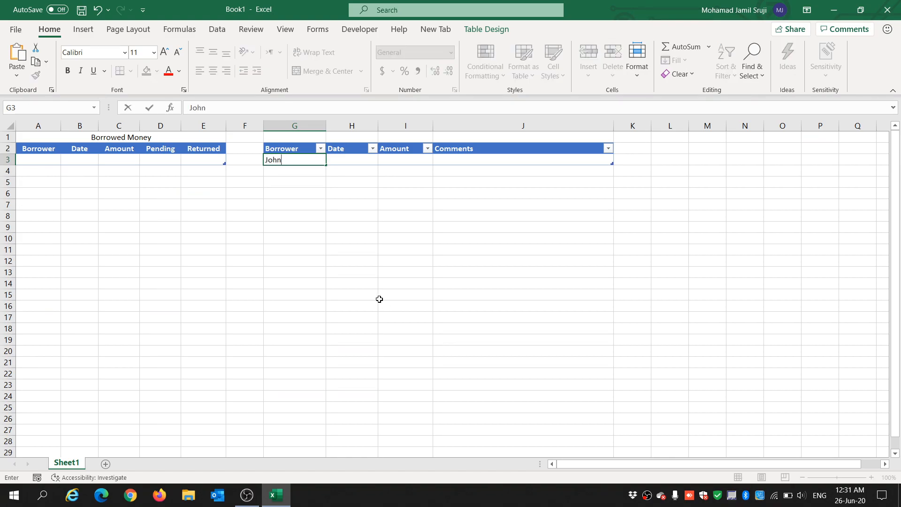
key("Tab")
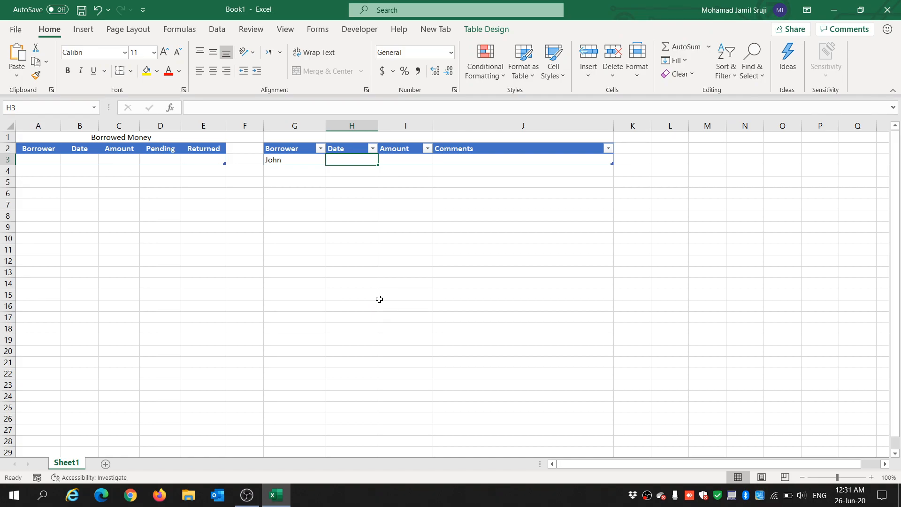
Step: Merge and center G1:J1 and title it Returned Records
left_click_drag(315, 138, 447, 133)
left_click(333, 75)
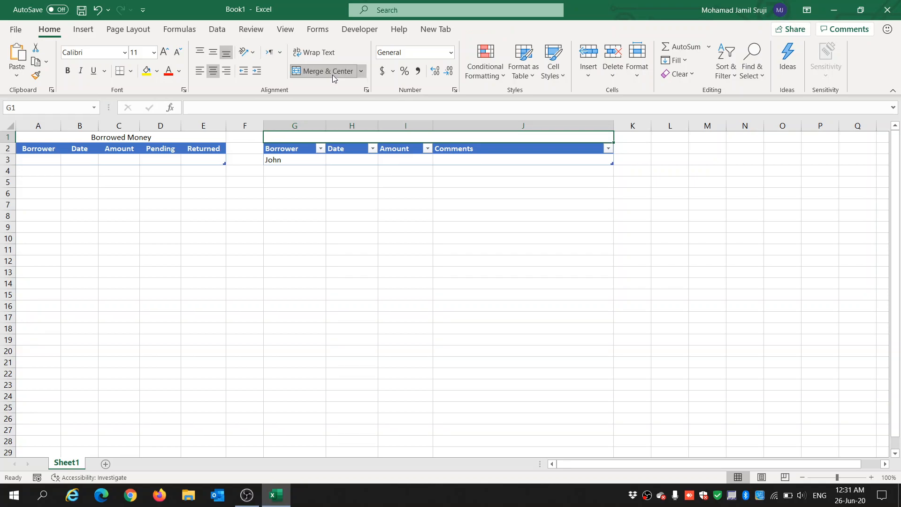
type("Re")
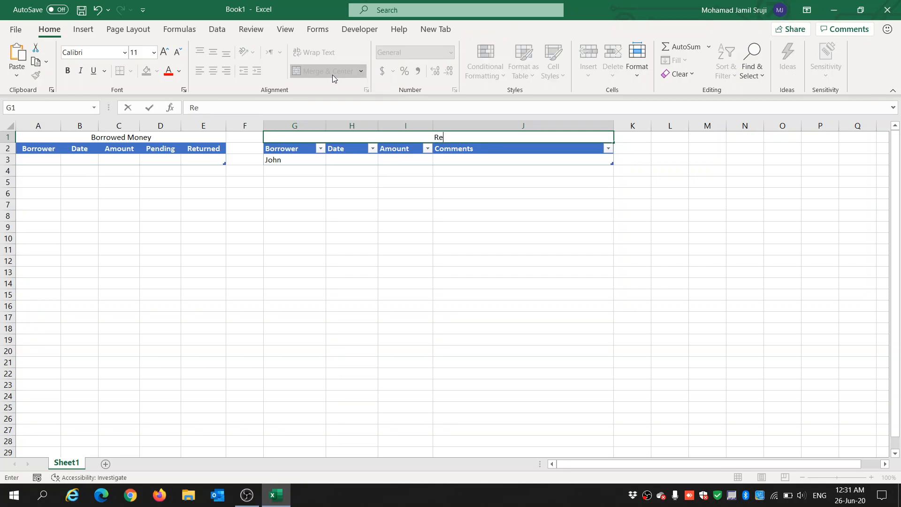
type("turned Records")
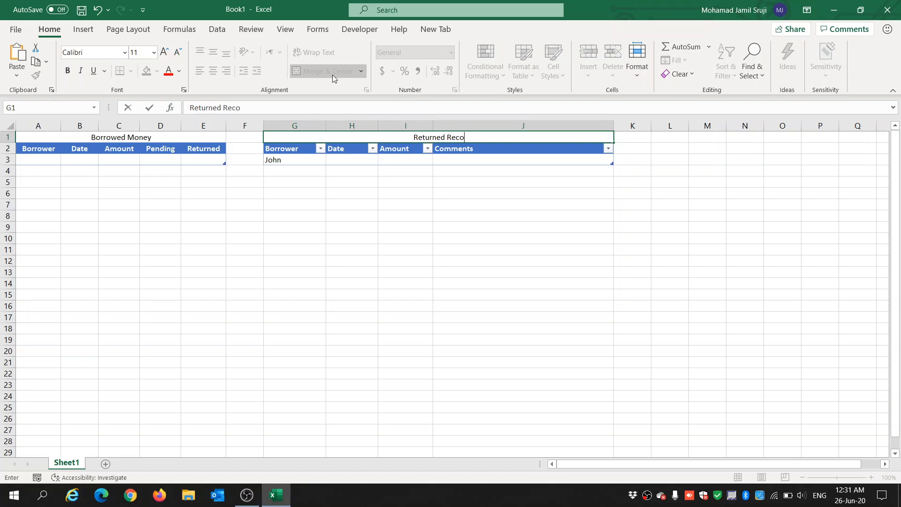
key("Return")
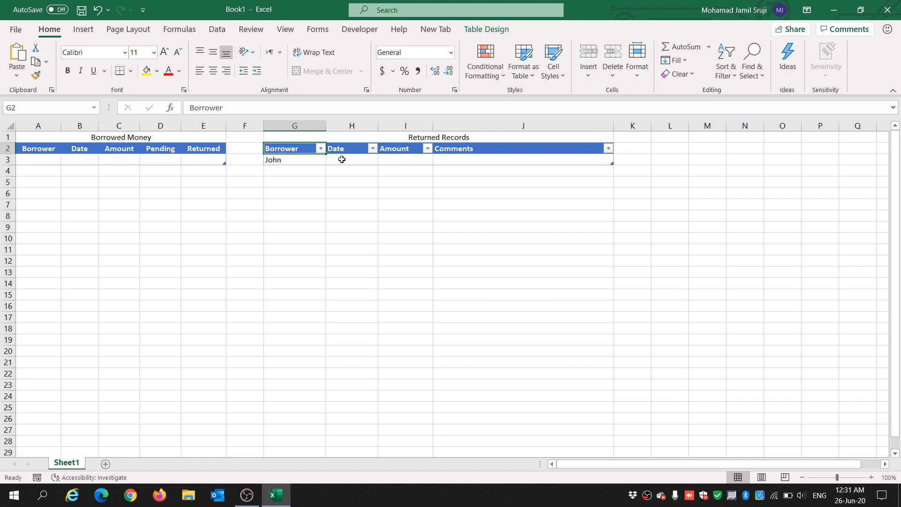
Step: Enter the date 20-Jun-2020 in H3 of the Returned Records table
left_click(342, 159)
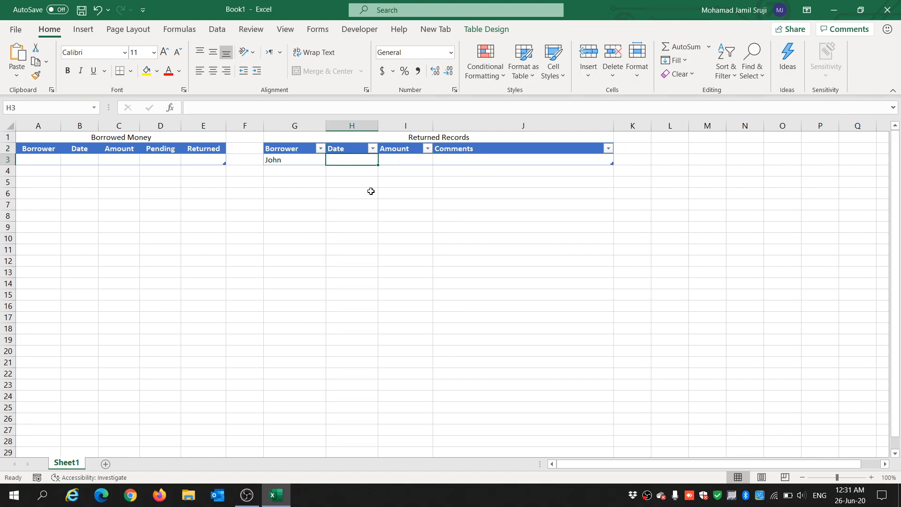
type("20-Jun-2020")
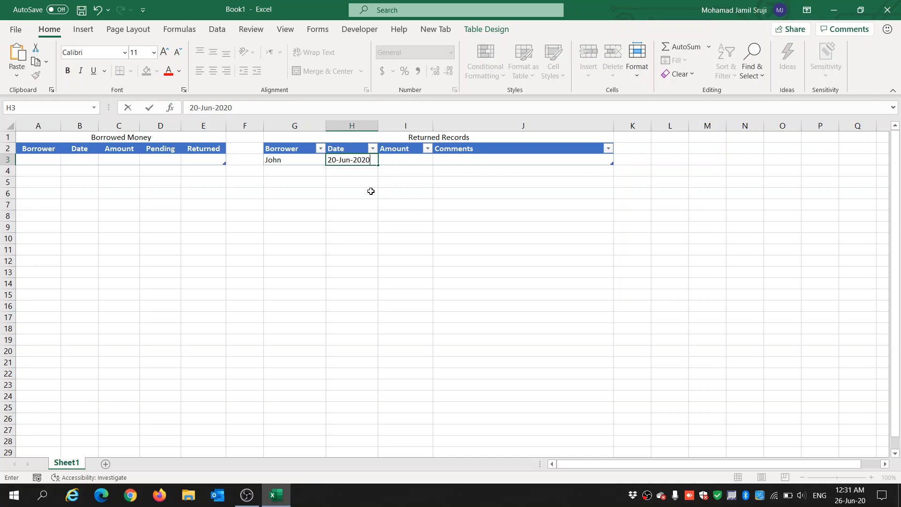
key("Tab")
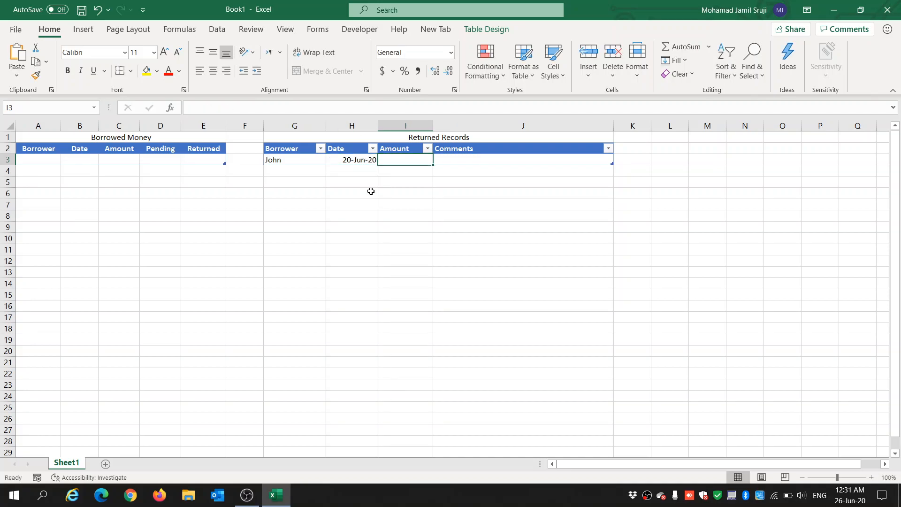
Step: Enter the amount 300 in the Amount column of the Returned Records table's first row
type("300")
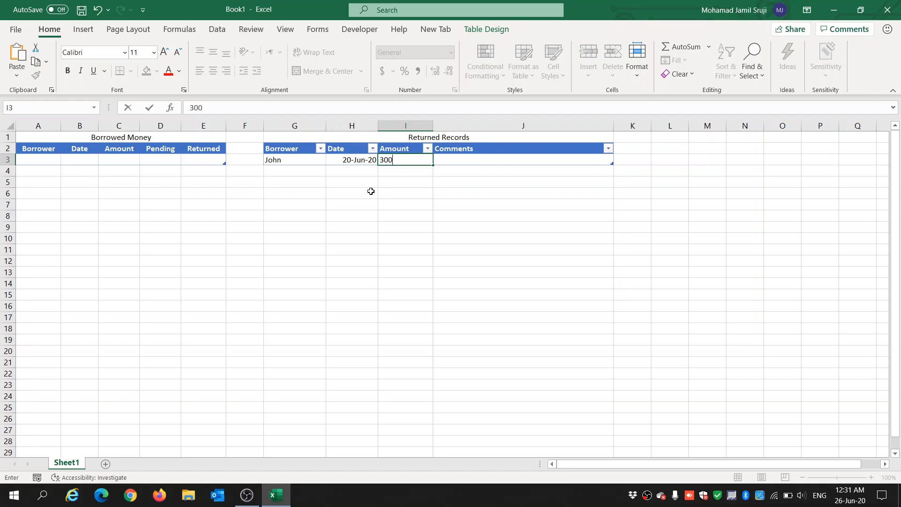
key("Tab")
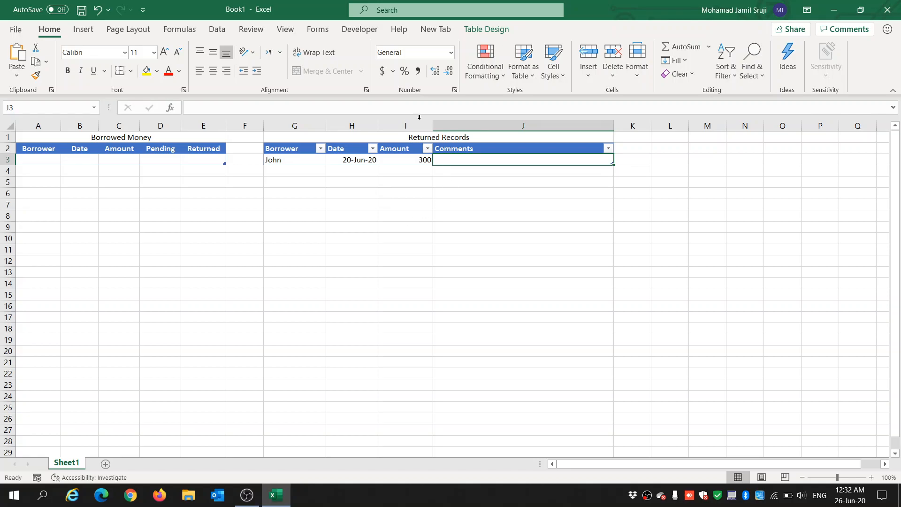
left_click(413, 162)
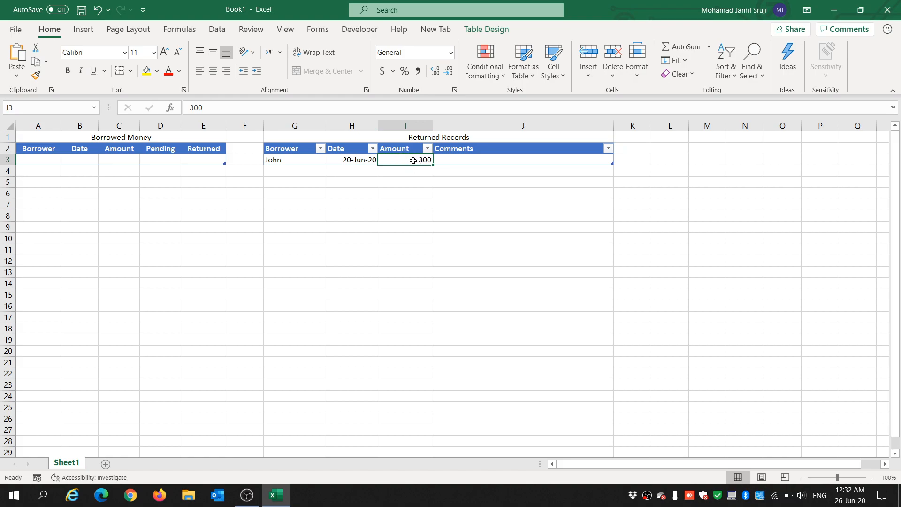
right_click(409, 160)
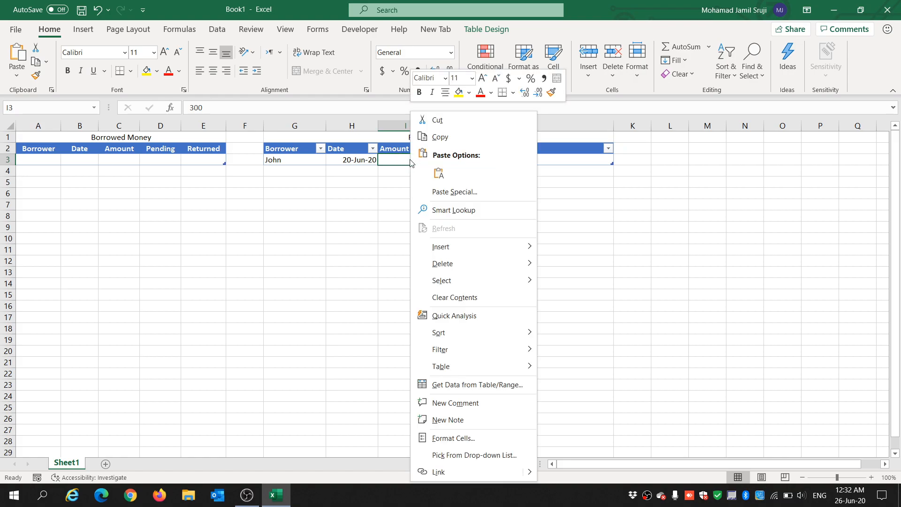
left_click(454, 439)
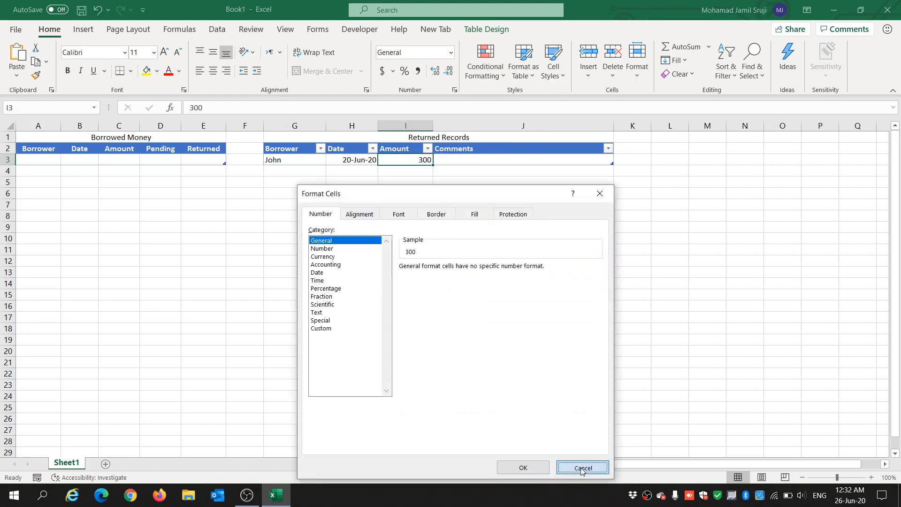
left_click(583, 468)
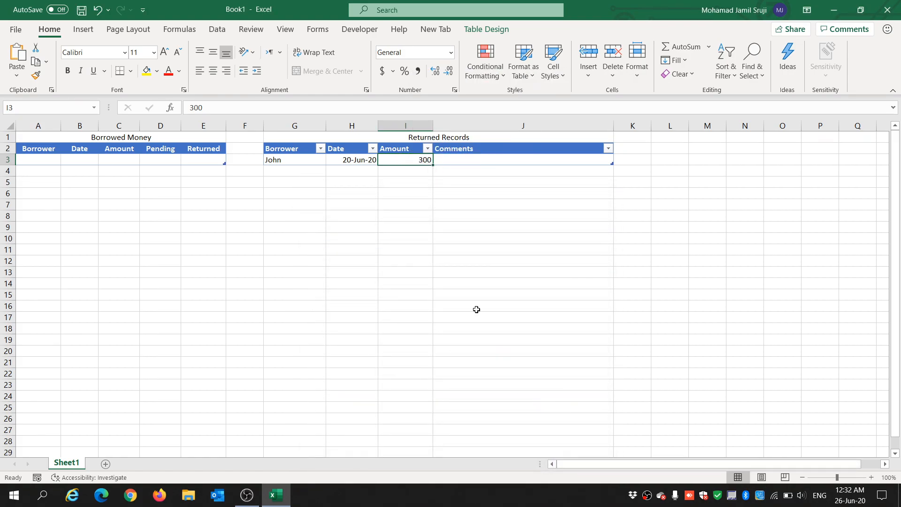
Step: Format the amount cells as Currency with 0 decimal places and the AED symbol
left_click(160, 160)
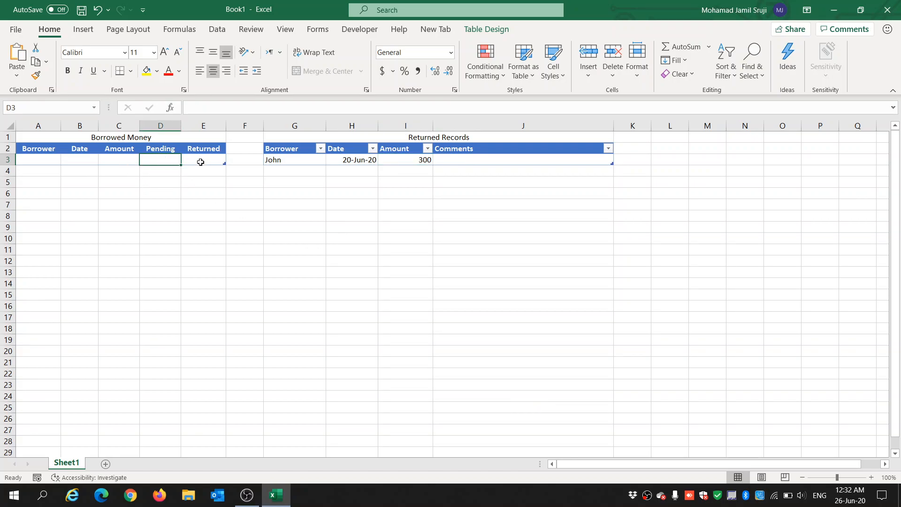
left_click(200, 162, "ctrl")
left_click(118, 159, "ctrl")
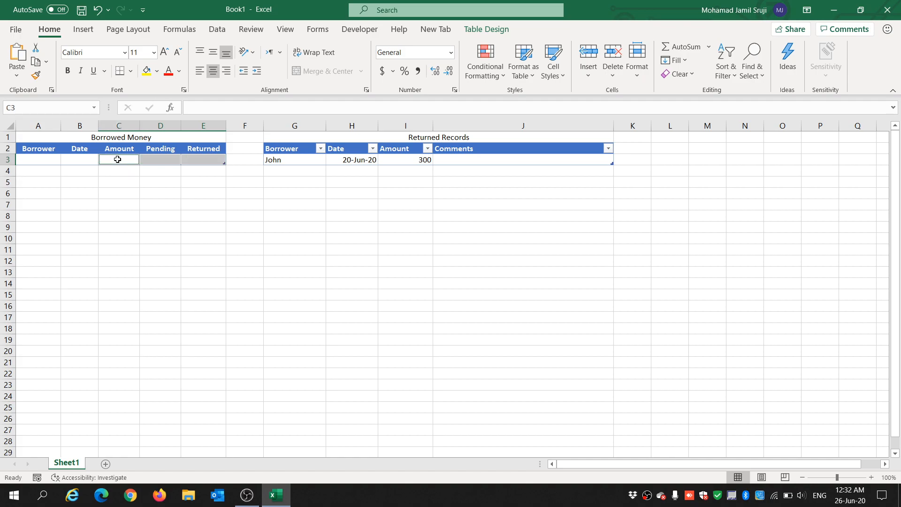
left_click(409, 162, "ctrl")
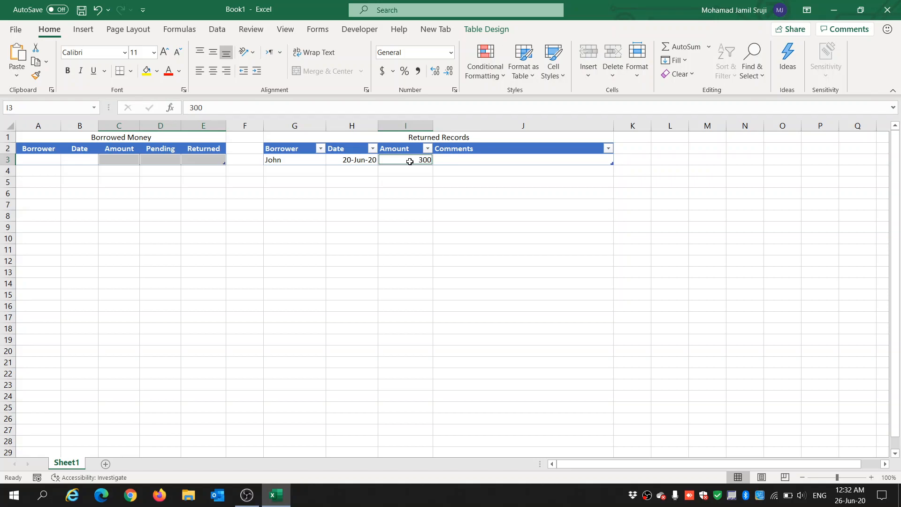
right_click(410, 162)
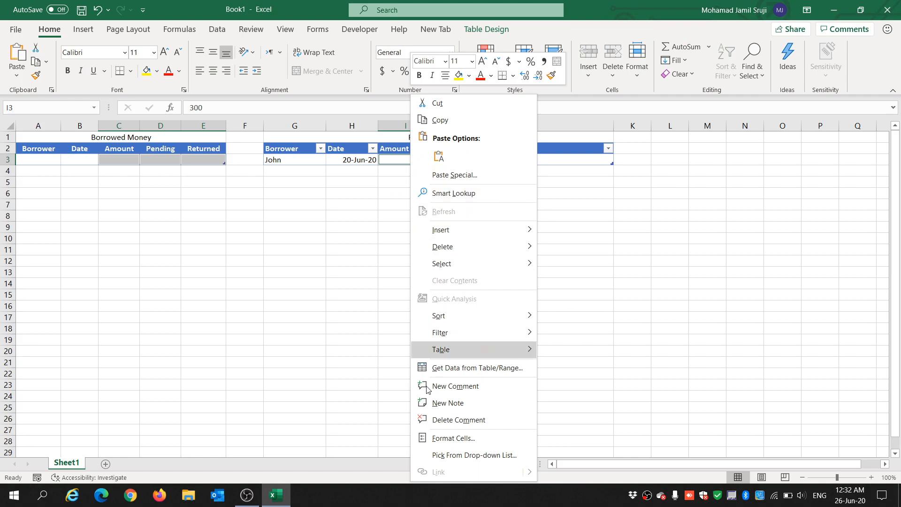
left_click(447, 438)
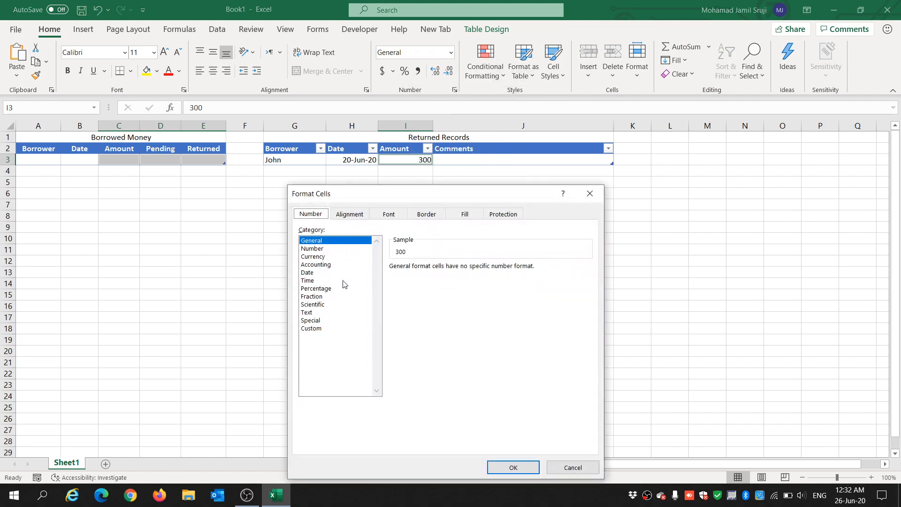
left_click(316, 258)
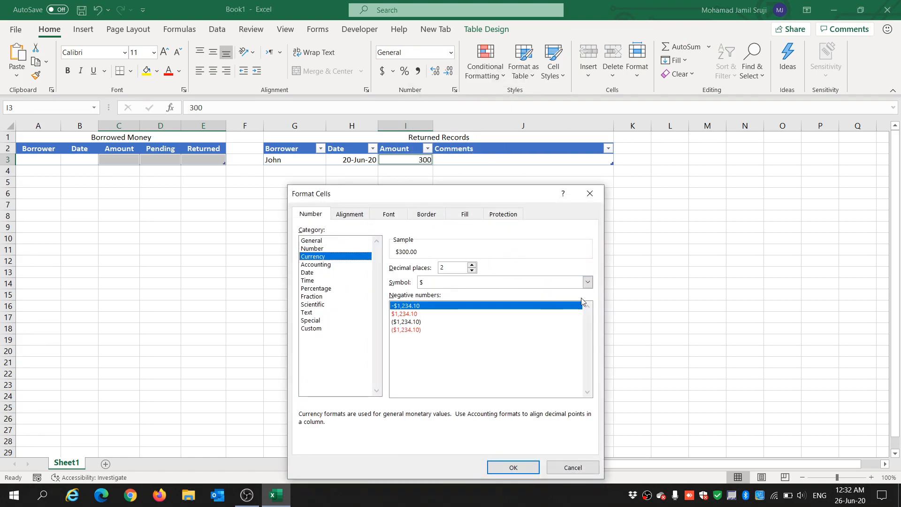
left_click(472, 270)
left_click(472, 270)
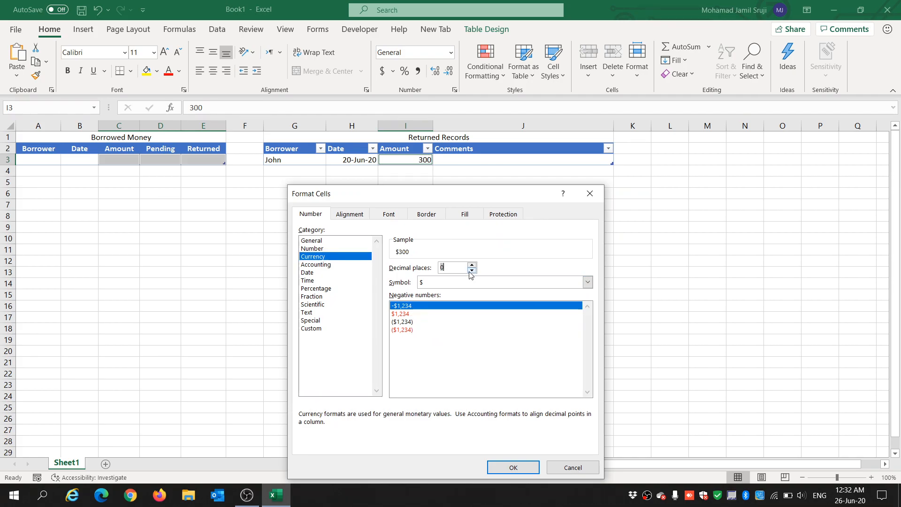
left_click(587, 282)
left_click_drag(588, 300, 594, 378)
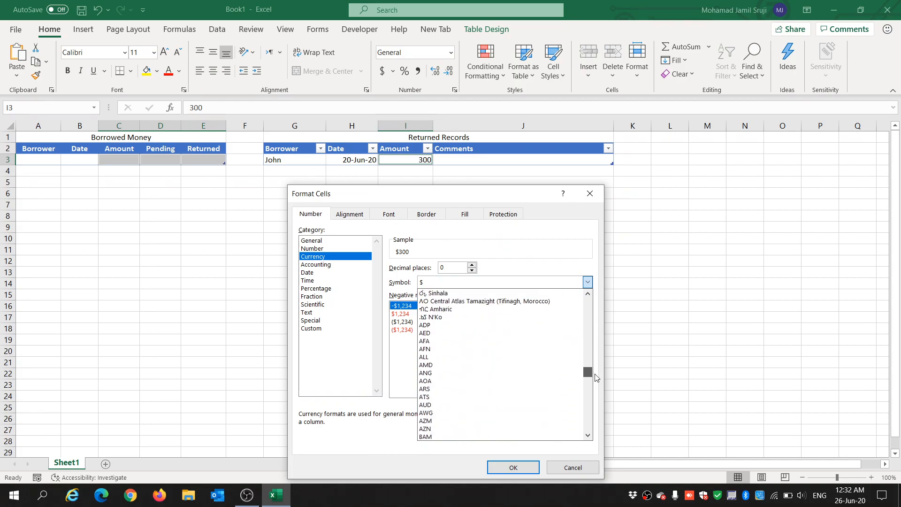
left_click(486, 333)
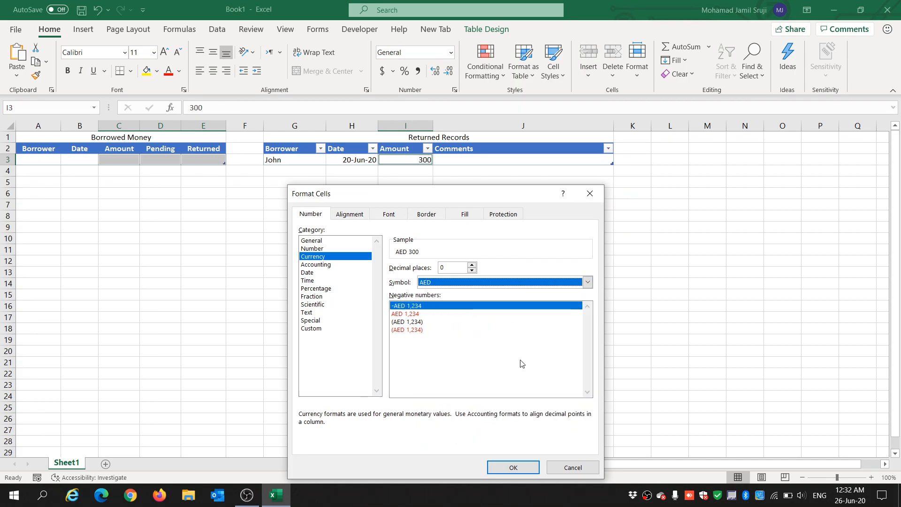
left_click(513, 468)
left_click(270, 241)
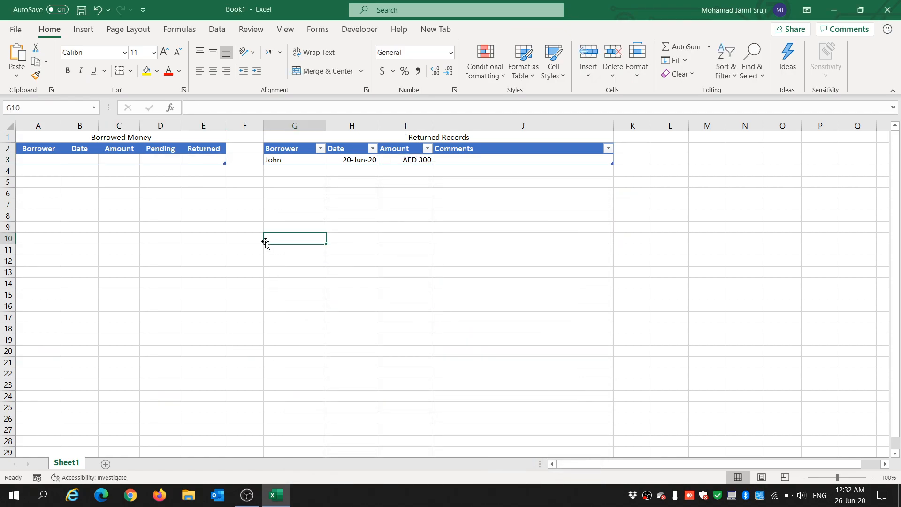
Step: Enter Comment 1 in the Comments column of the first record
left_click(475, 165)
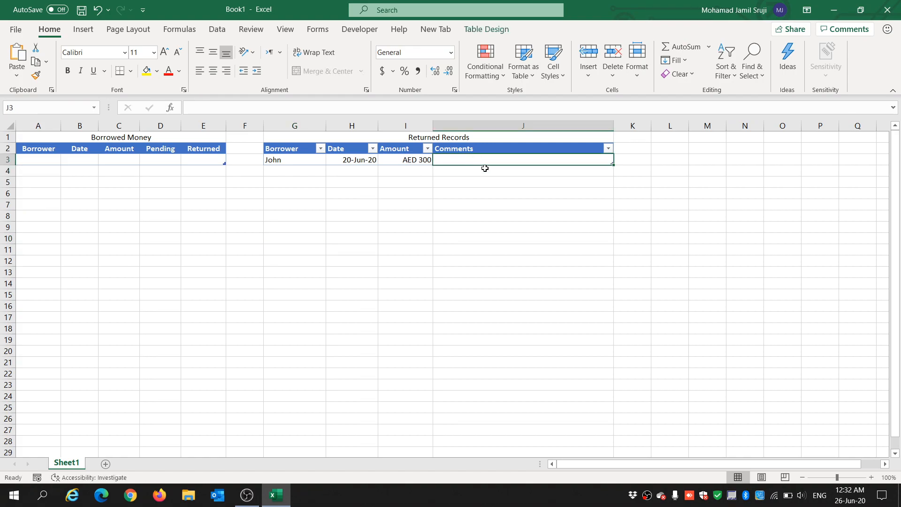
type("Com")
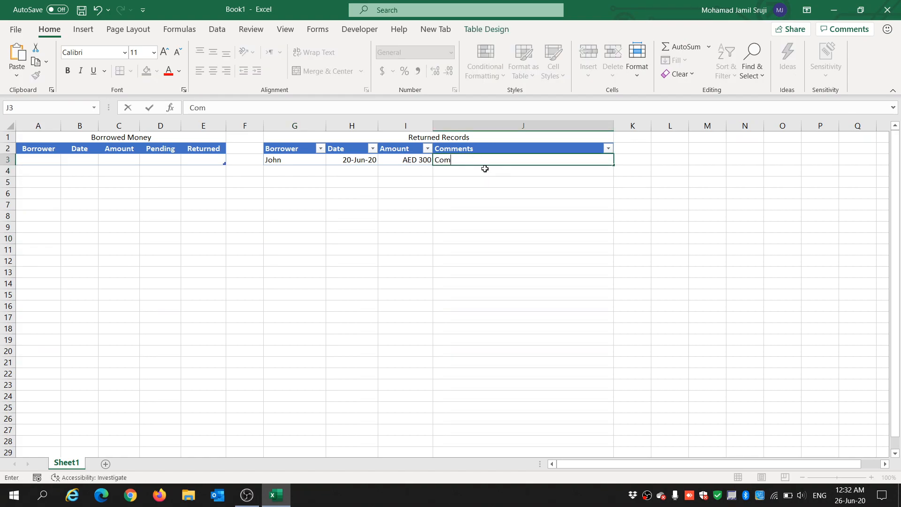
type("ment 1")
key("Return")
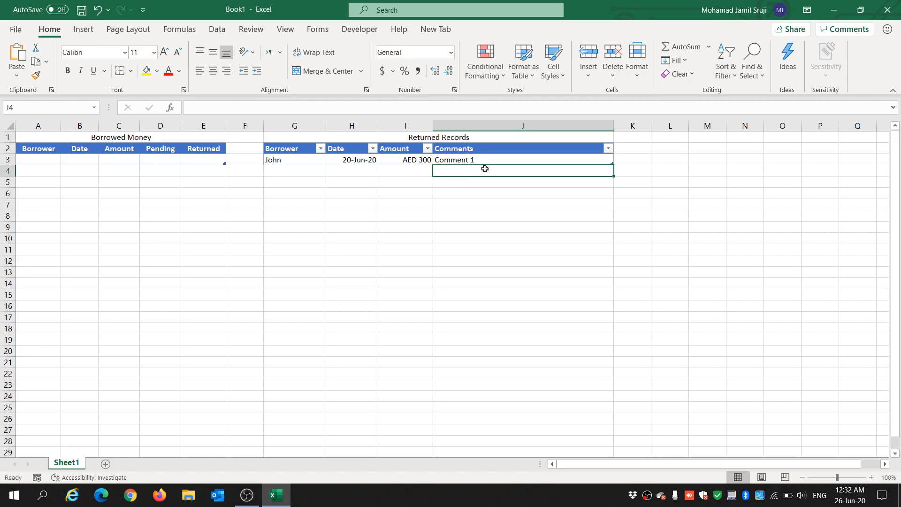
Step: Center-align the contents of columns G through J
left_click(301, 170)
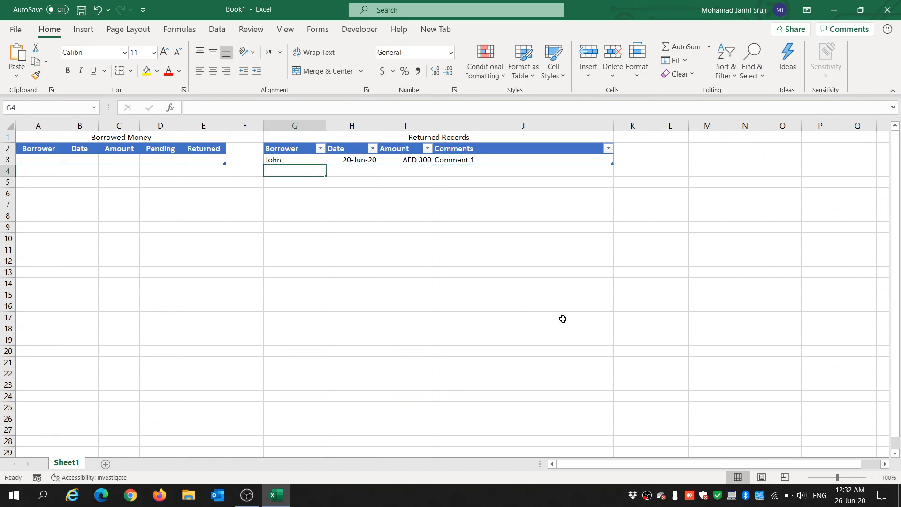
left_click_drag(295, 126, 485, 140)
left_click(212, 70)
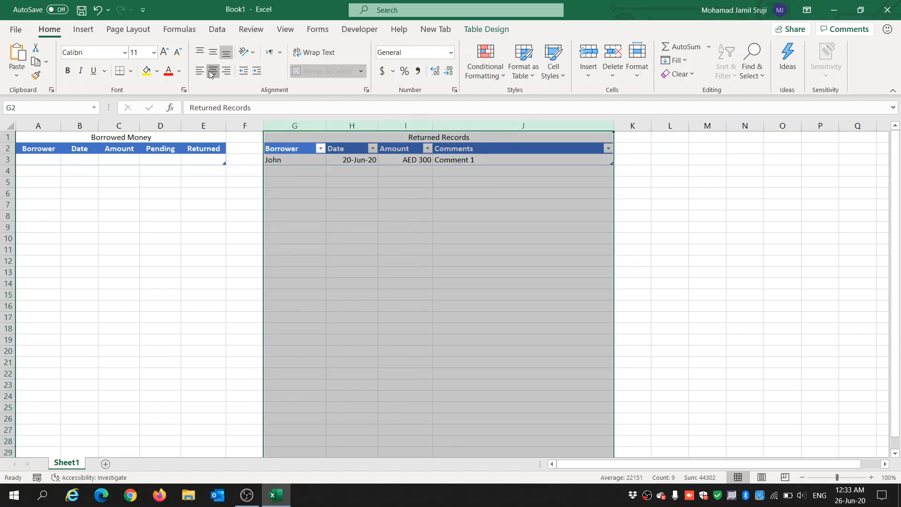
left_click(406, 161)
left_click(306, 172)
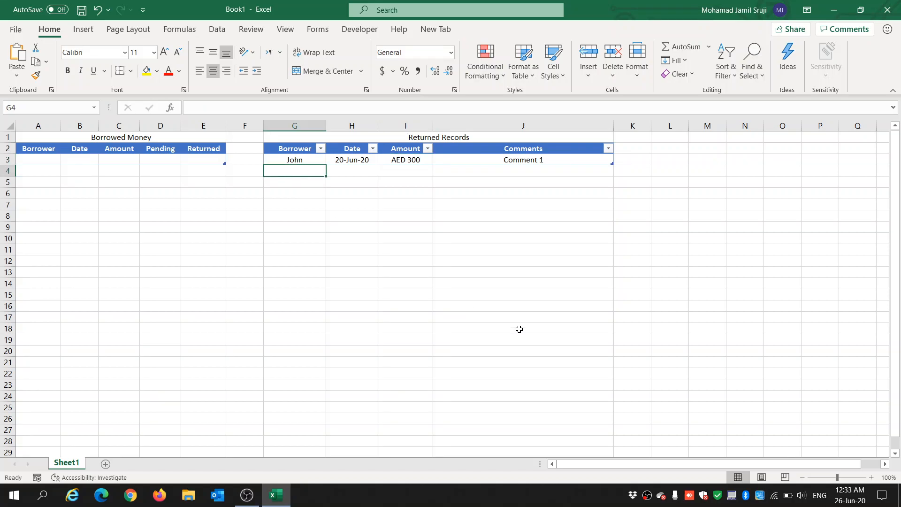
Step: Enter a second borrower's name in G4 of the Returned Records table
type("Mark")
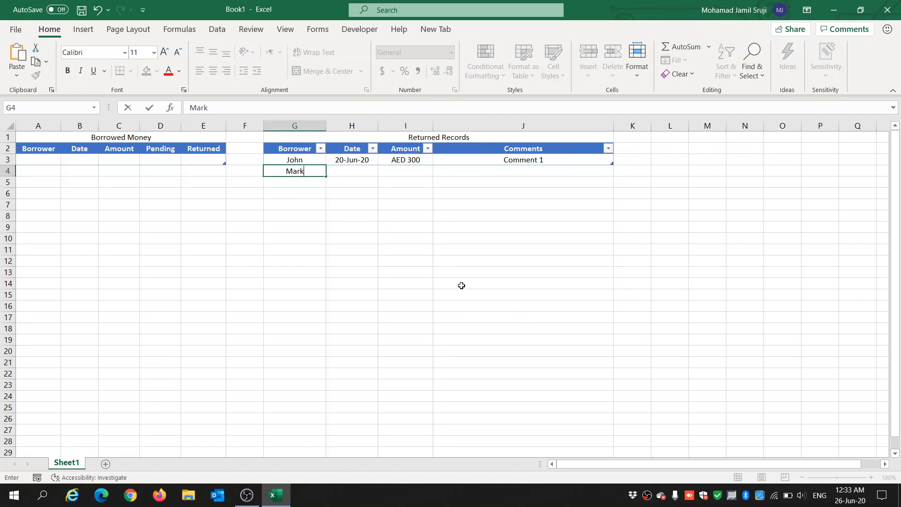
key("Tab")
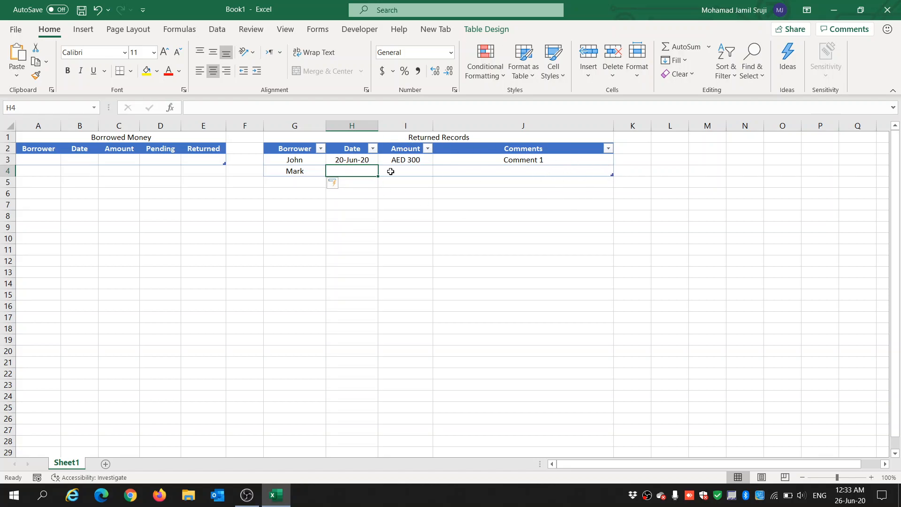
left_click(300, 182)
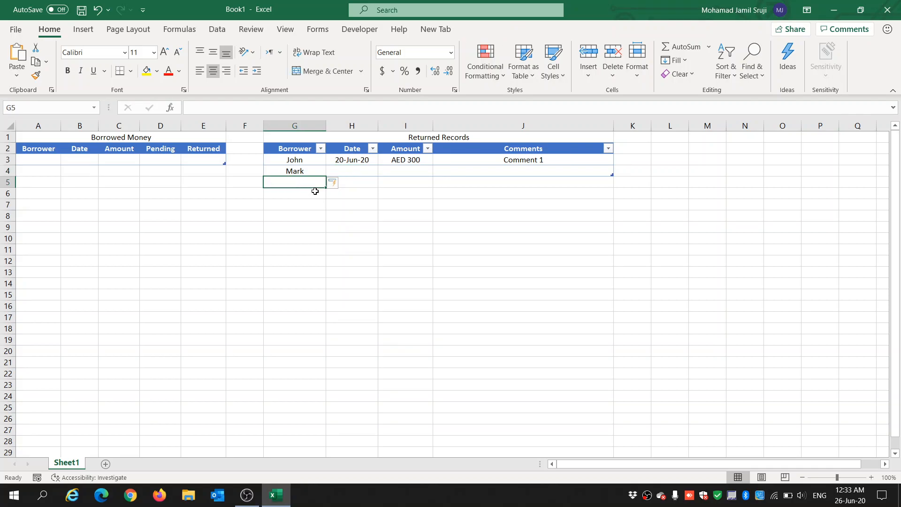
type("eeee")
left_click(343, 184)
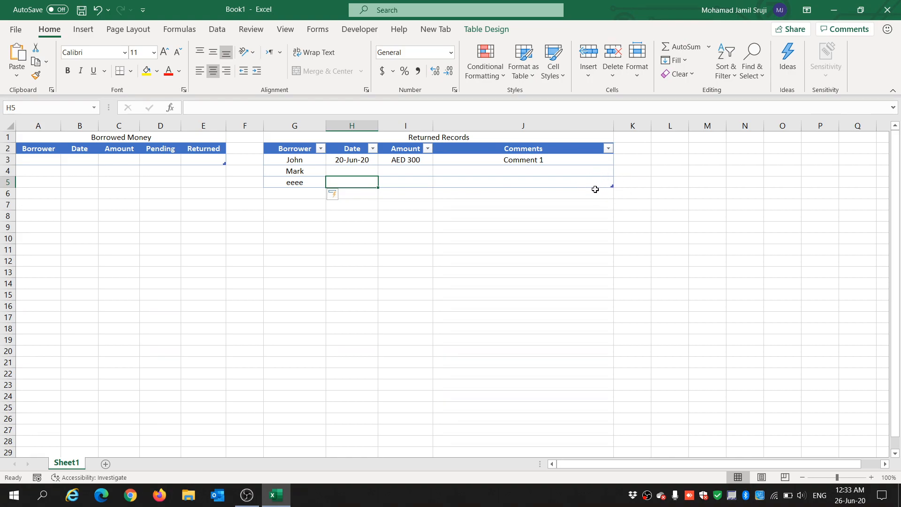
left_click(306, 182)
key("Delete")
left_click(318, 168)
Step: Enter the date 22-Jun-20 for the second record
left_click(350, 170)
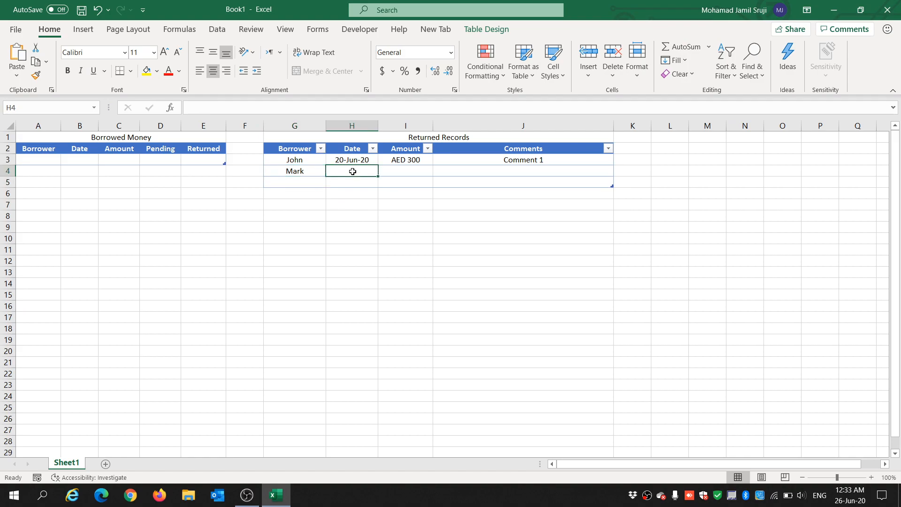
type("22")
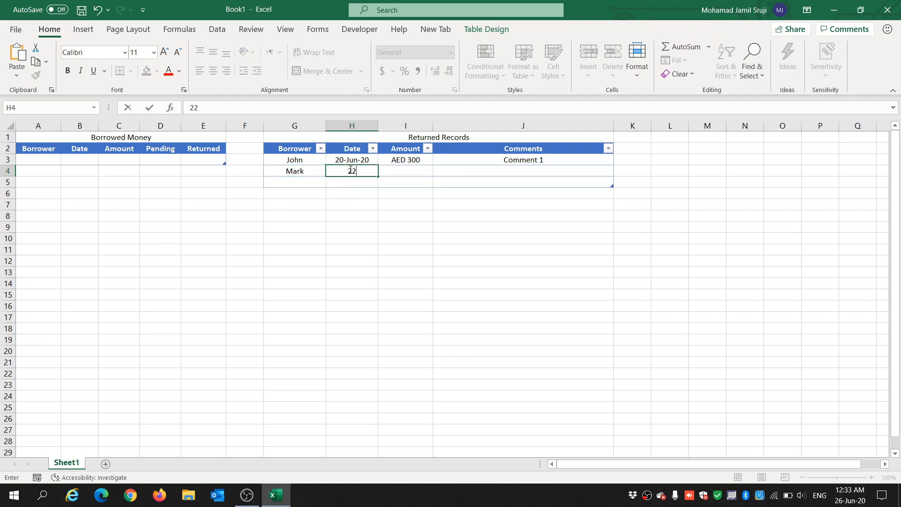
type("-Jun")
type("-200")
type("020")
key("Tab")
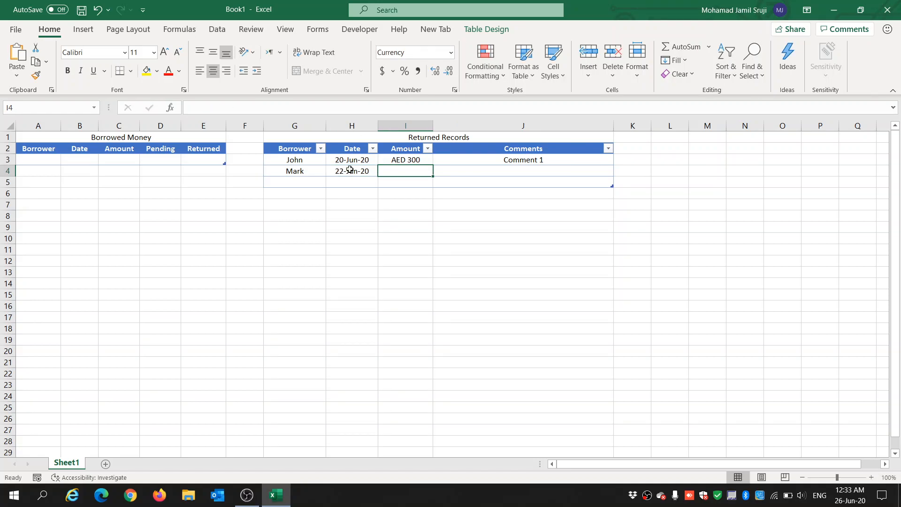
Step: Enter the amount 150 for the second record
type("150")
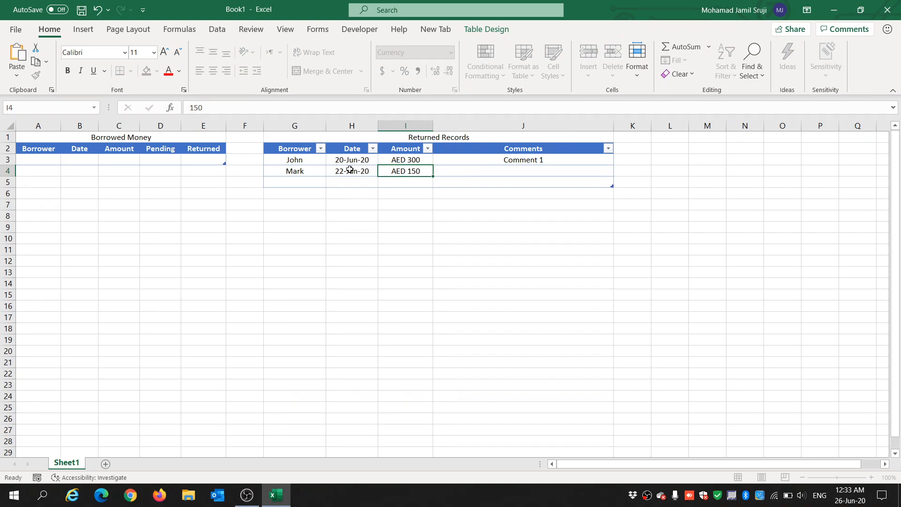
key("Tab")
left_click(404, 168)
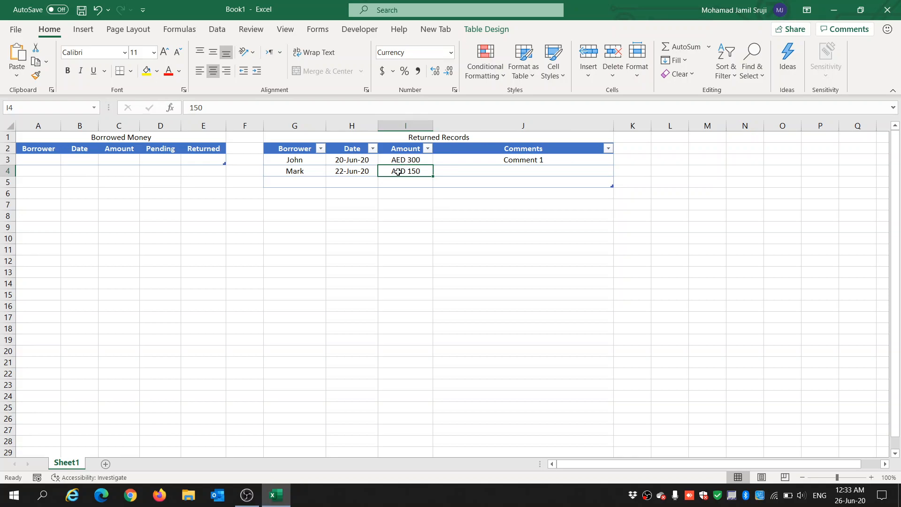
Step: Enter Comment 2 in the Comments column of the second record
left_click(504, 169)
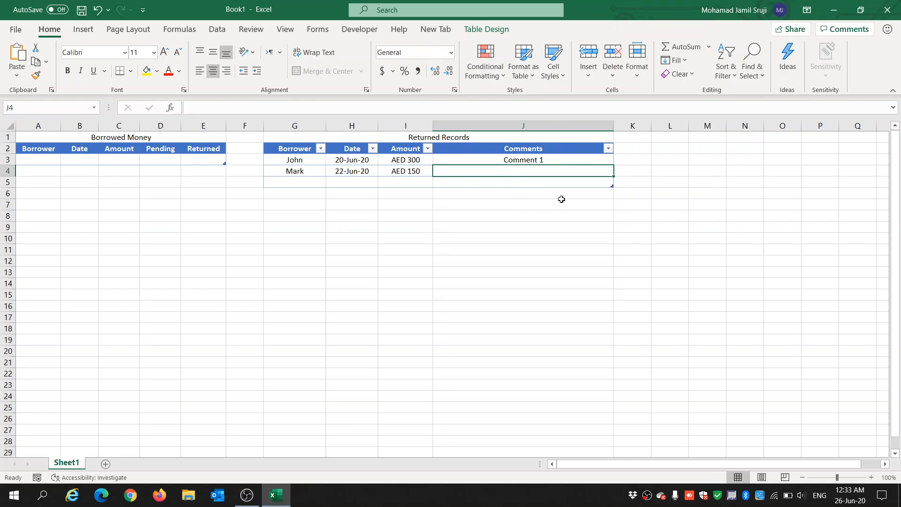
type("Comment ")
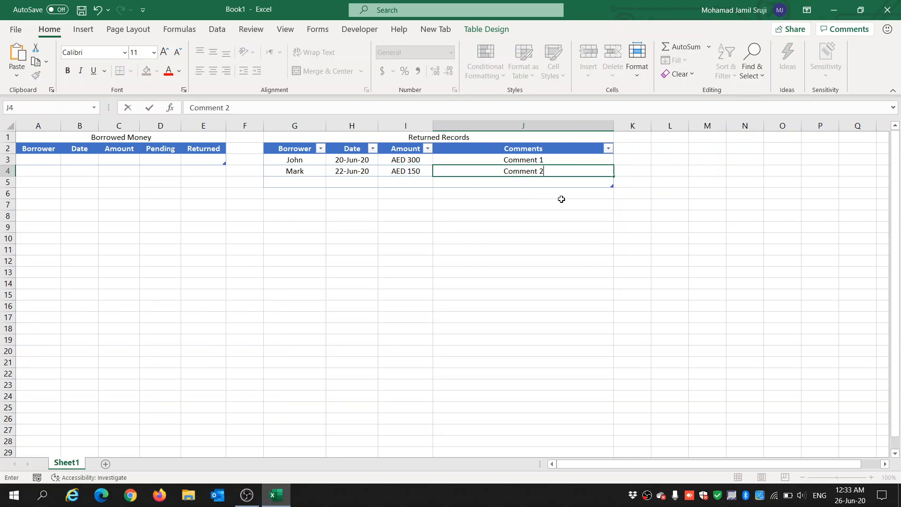
type("2")
key("Return")
Step: Enter the third borrower's name in G5 of the Returned Records table
left_click(408, 183)
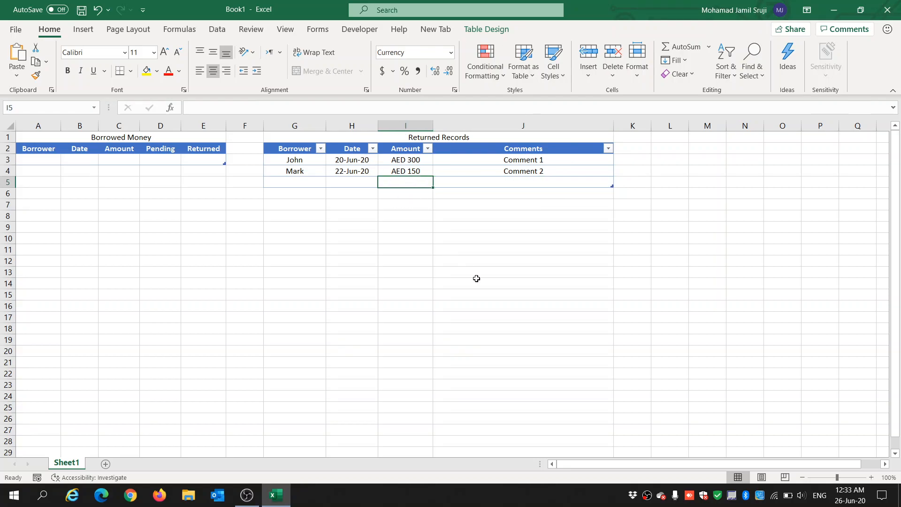
key("ctrl+a")
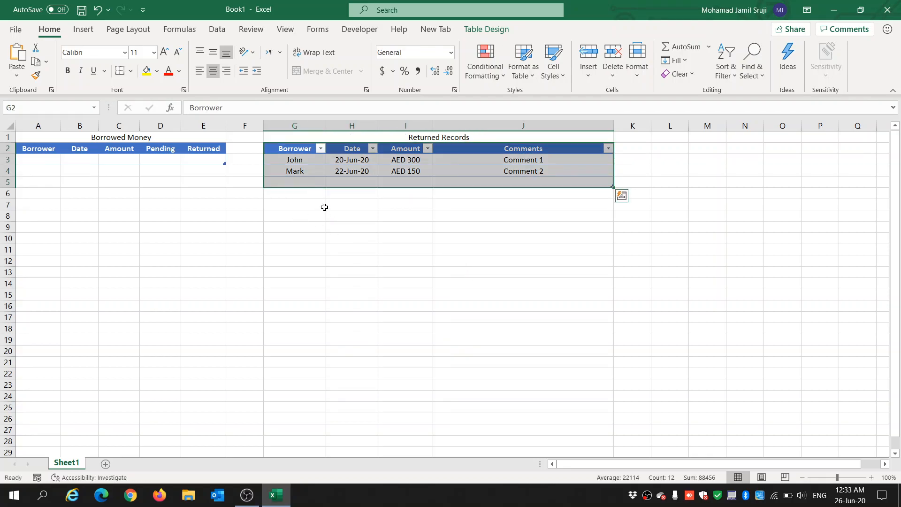
left_click(308, 181)
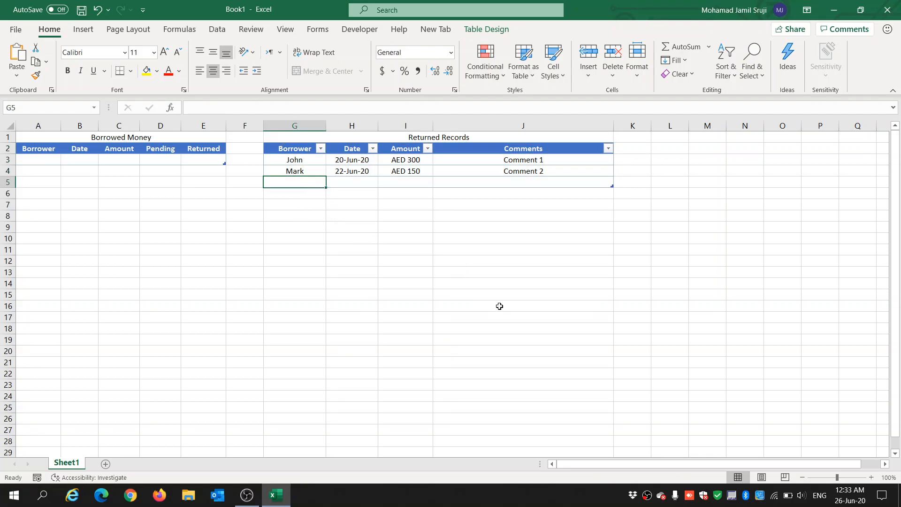
type("Patric")
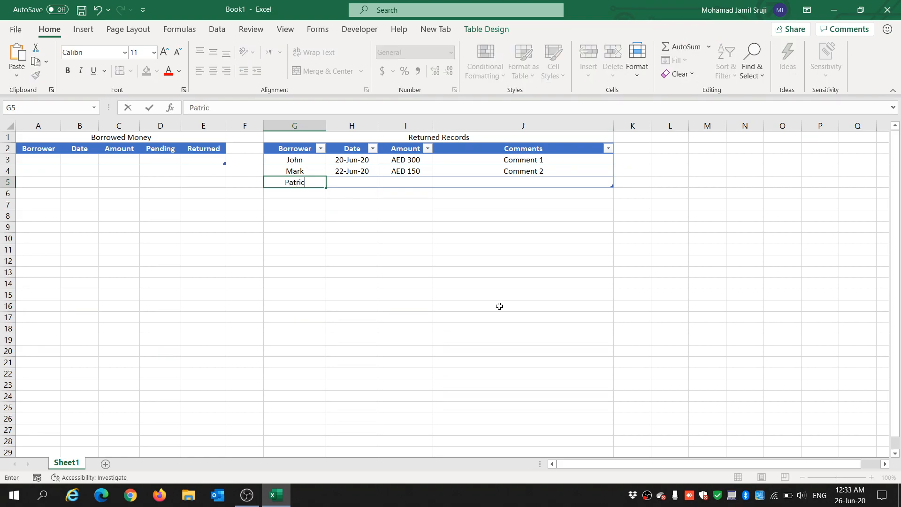
key("Tab")
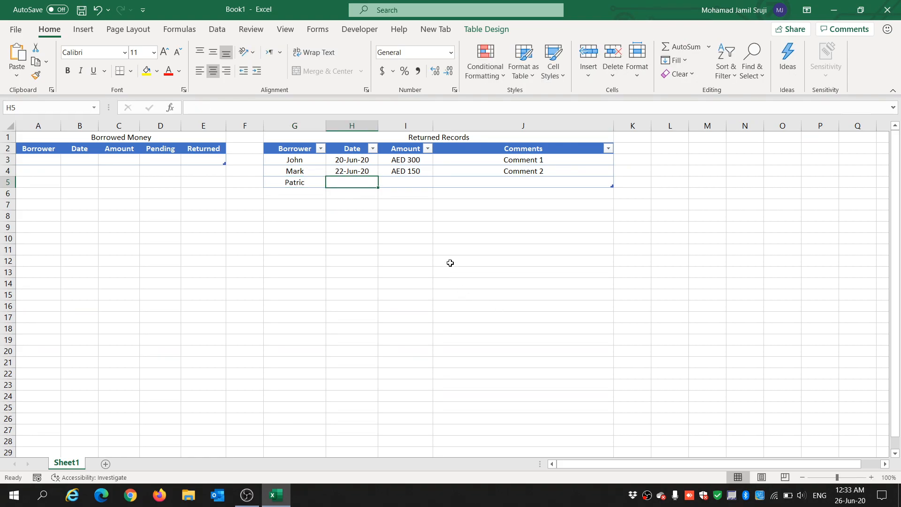
double_click(312, 183)
type("k")
key("Tab")
Step: Enter the date 25-Jun-20 and the amount 200 for the third returned record
type("25-")
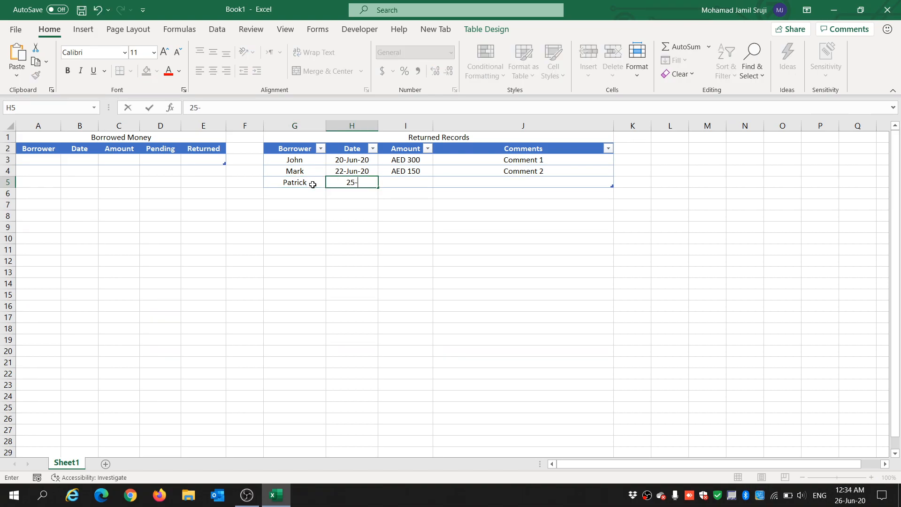
type("Jun-20")
key("Tab")
type("200")
key("Tab")
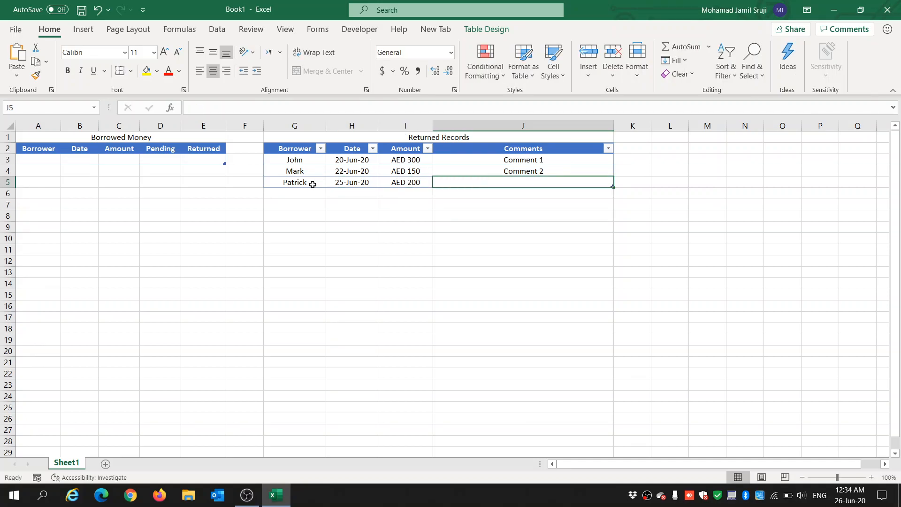
Step: Enter Comment 3 in the Comments column of the third record
type("Comment 3")
key("Return")
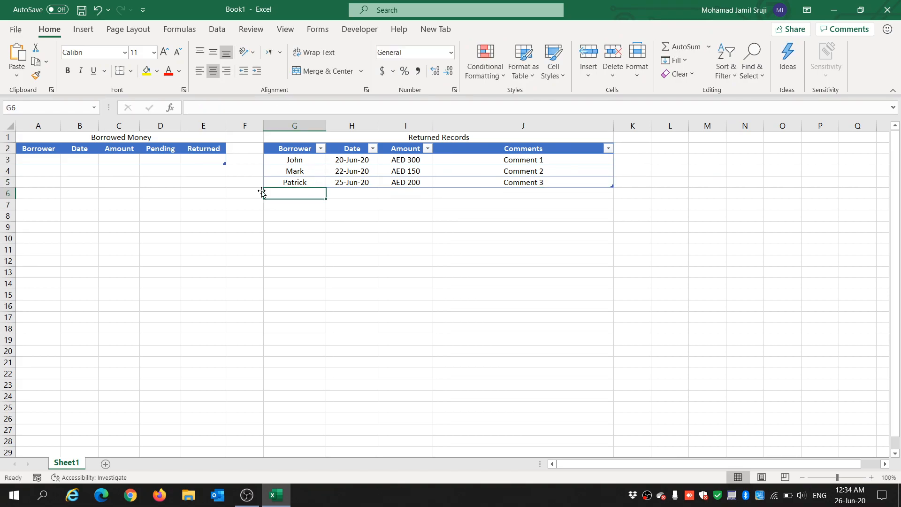
left_click(198, 179)
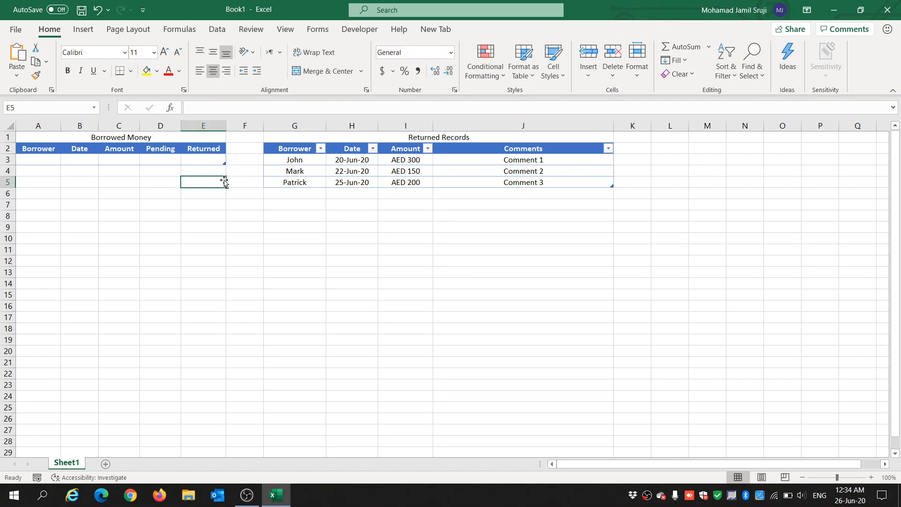
left_click(117, 162)
left_click(197, 160)
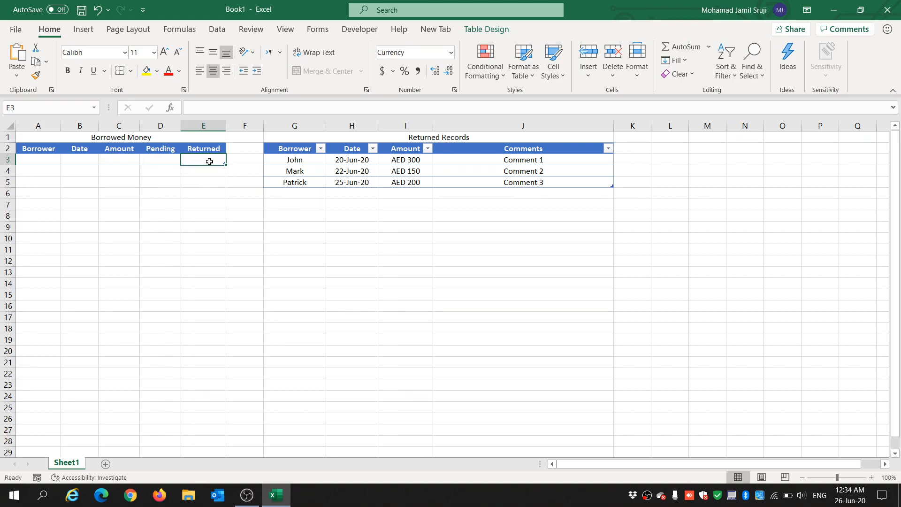
Step: Enter the fourth borrower's name in G6 of the Returned Records table
left_click(291, 193)
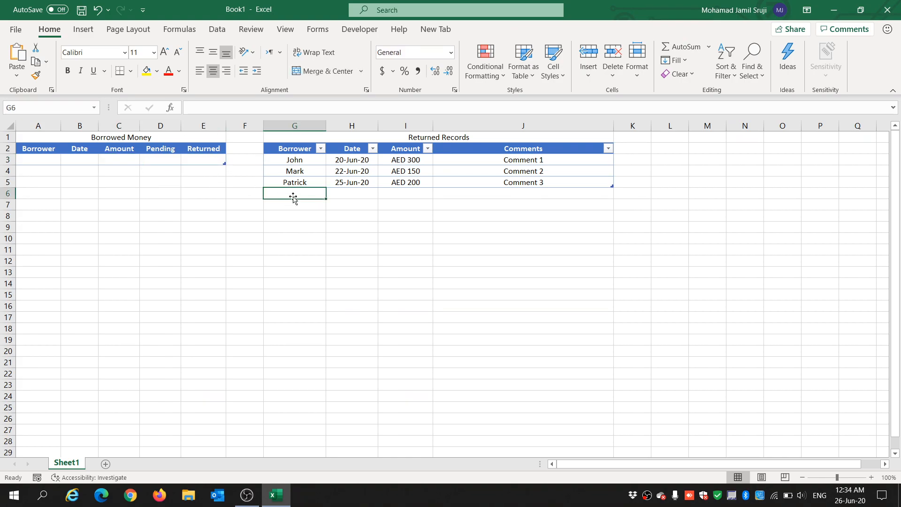
type("Jo")
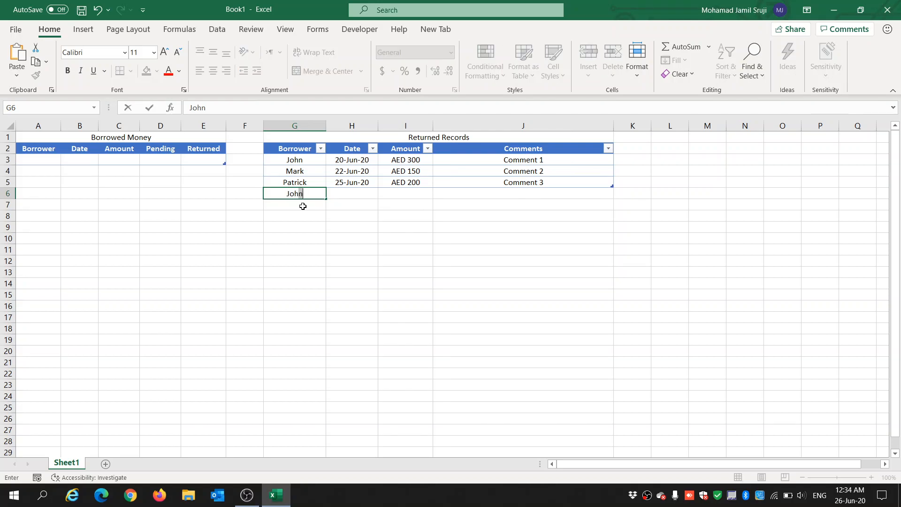
type("hn")
key("Tab")
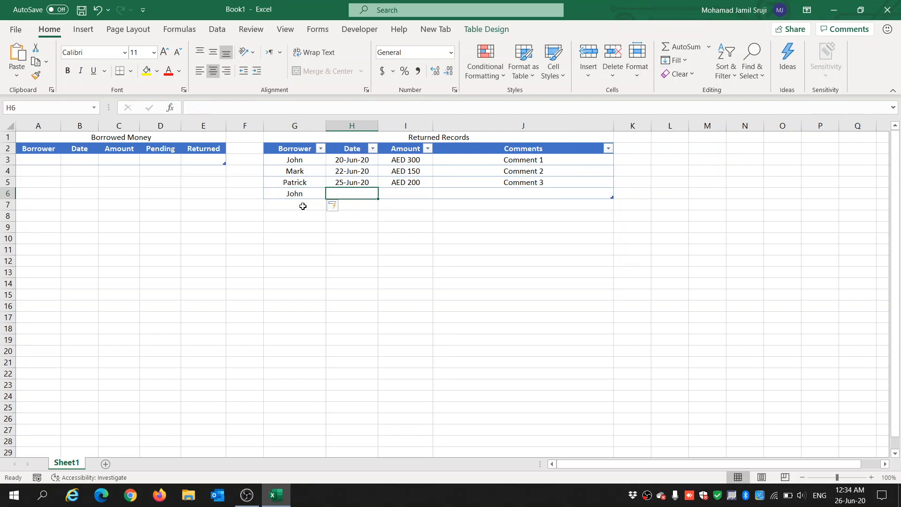
Step: Enter the date 22-jun-20 for the fourth returned record
type("22-jun-20")
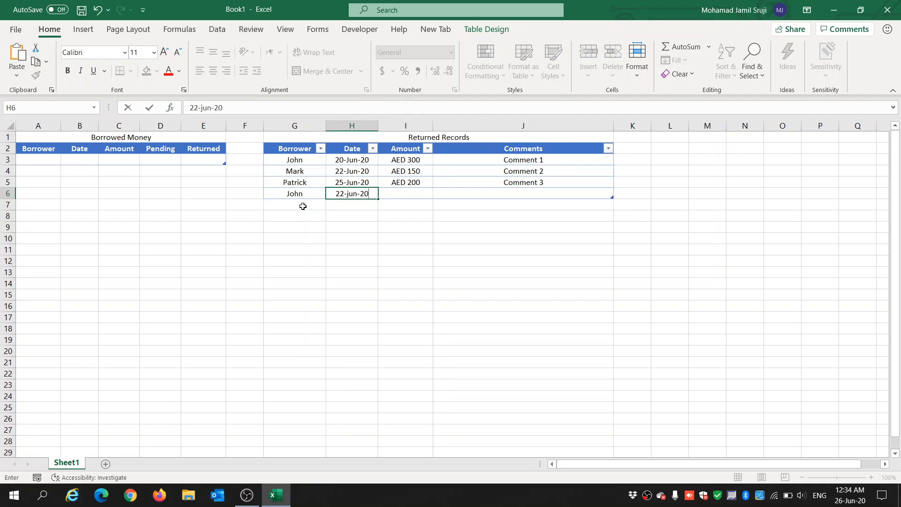
key("Tab")
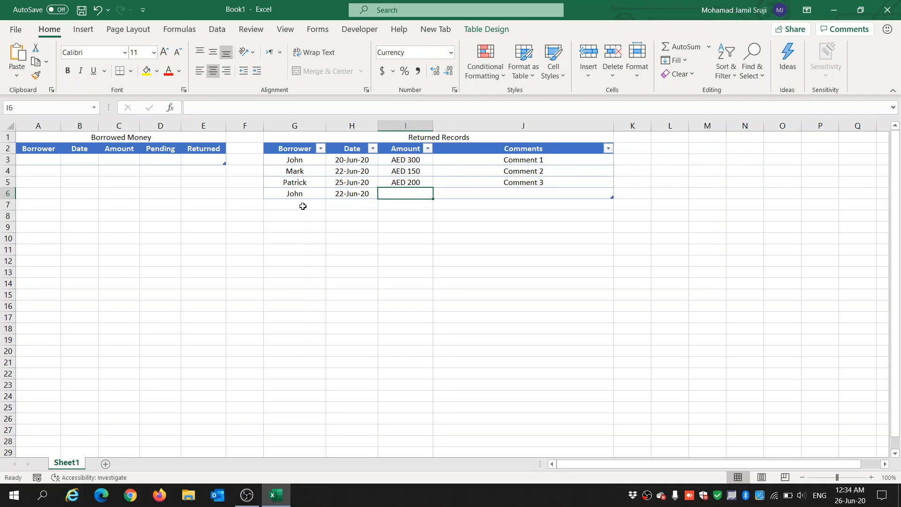
Step: Enter the amount 100 and Comment 1 for the fourth returned record
type("100")
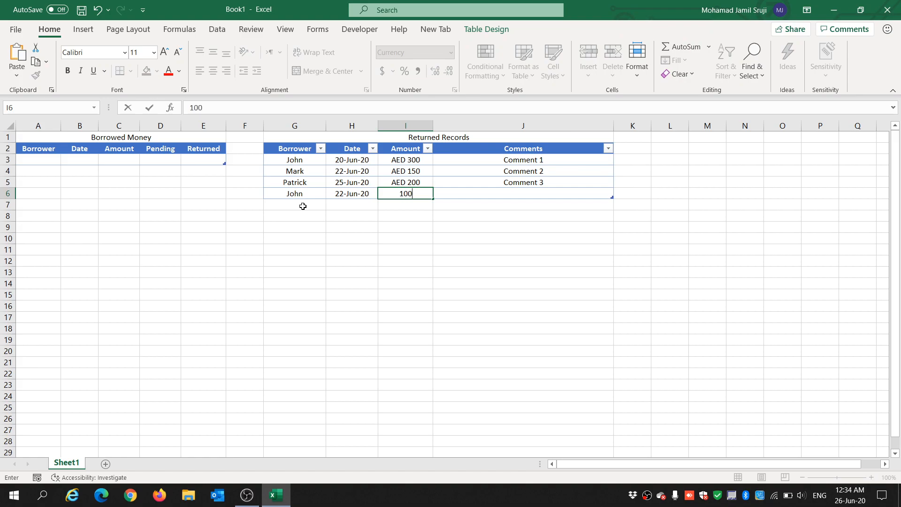
key("Tab")
type("Com")
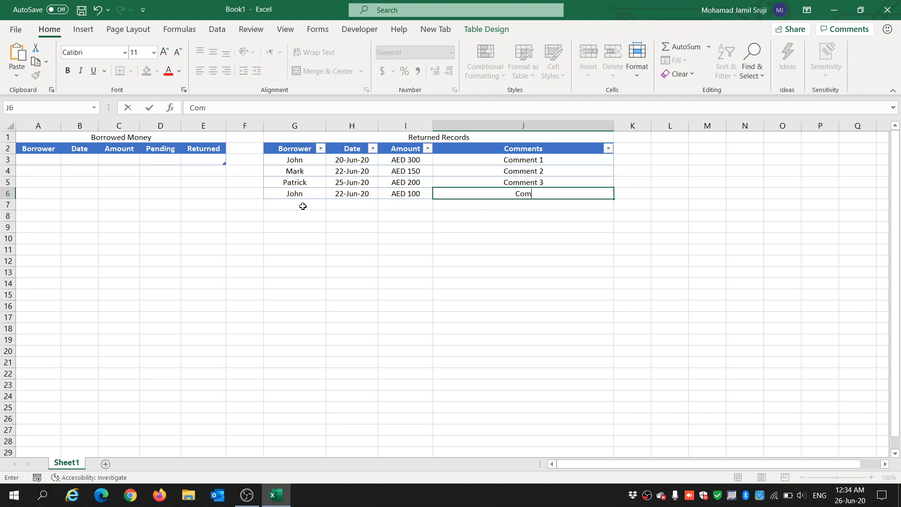
type("ment 1")
key("Return")
left_click_drag(295, 160, 412, 164)
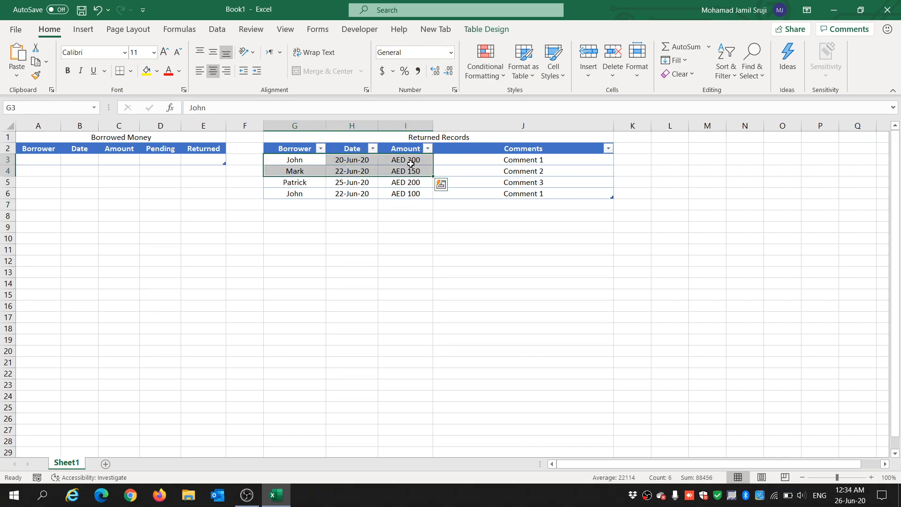
left_click_drag(295, 194, 394, 196)
left_click(352, 227)
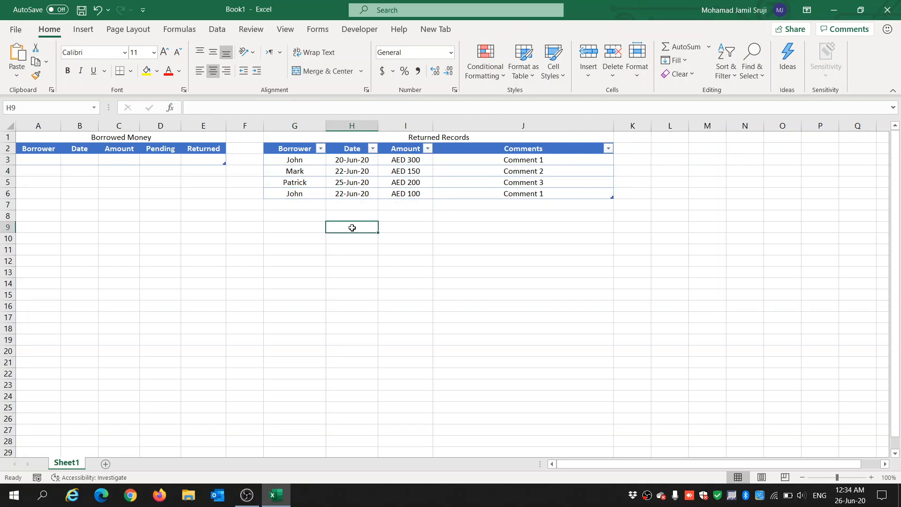
left_click(30, 159)
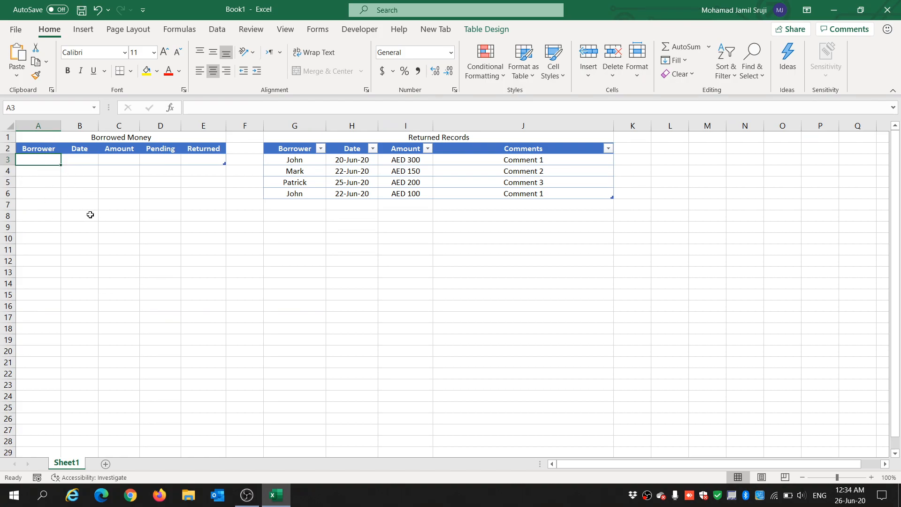
left_click_drag(295, 160, 274, 320)
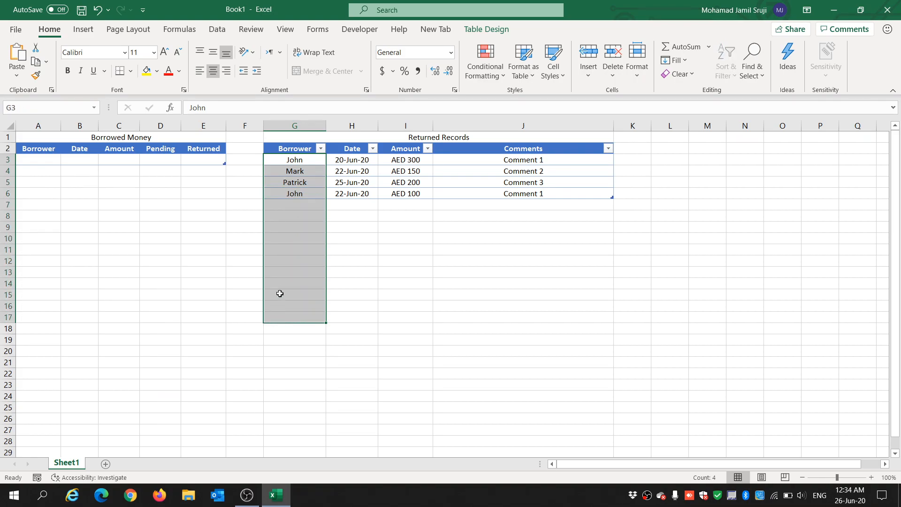
left_click(300, 160)
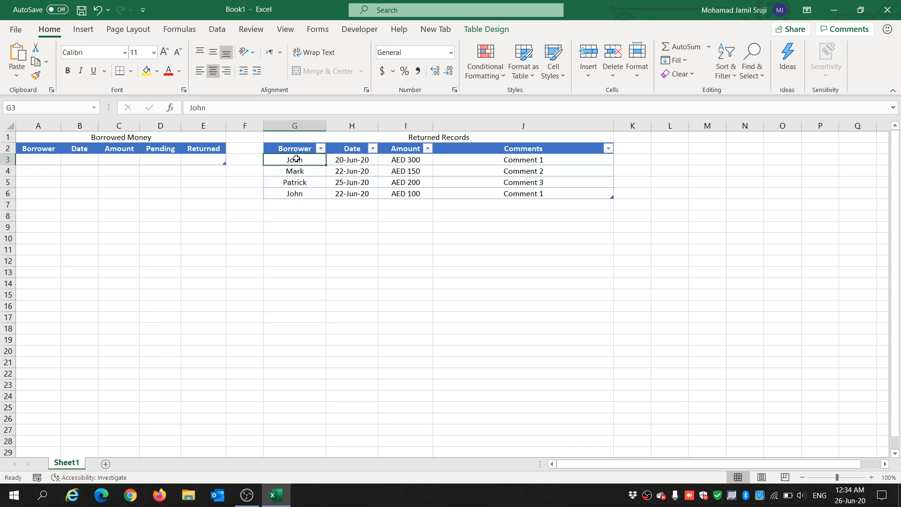
left_click_drag(296, 161, 294, 322)
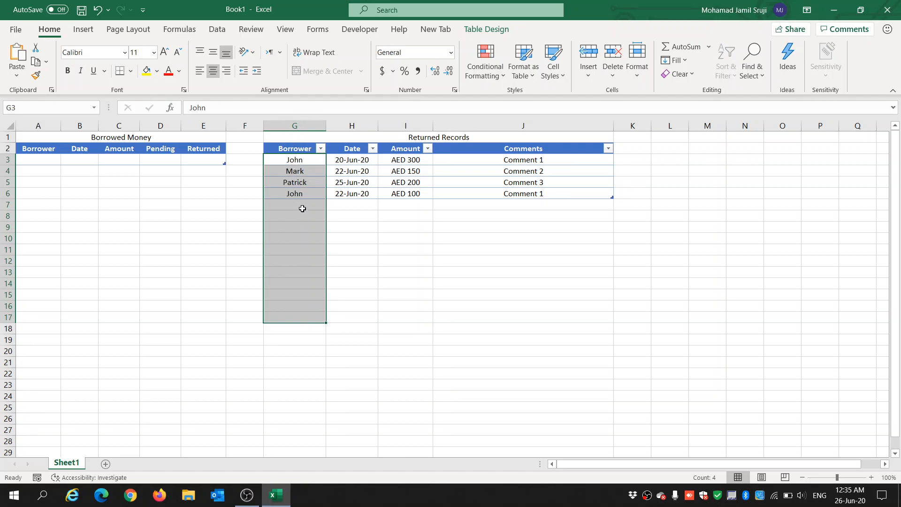
left_click(51, 161)
left_click_drag(197, 161, 172, 162)
left_click_drag(100, 200, 94, 197)
left_click(35, 157)
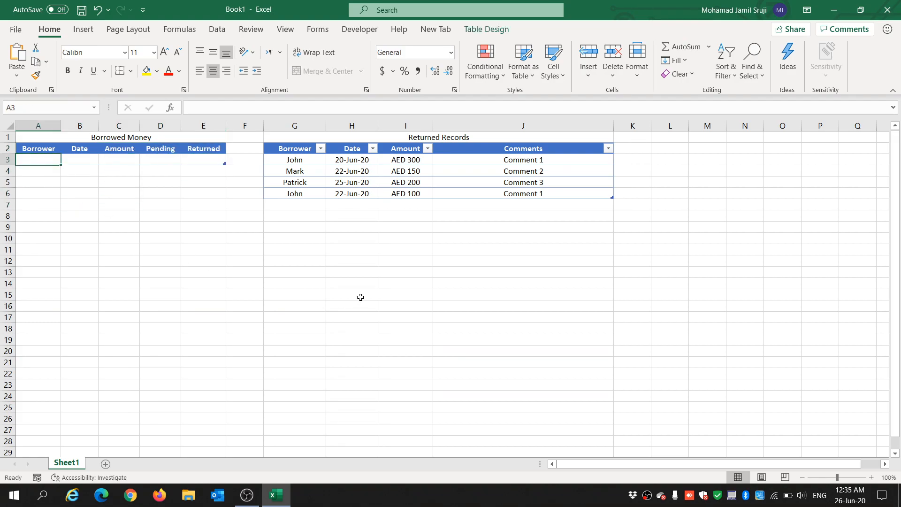
Step: Enter the first borrower's name in A3 of the Borrowed Money table
type("John")
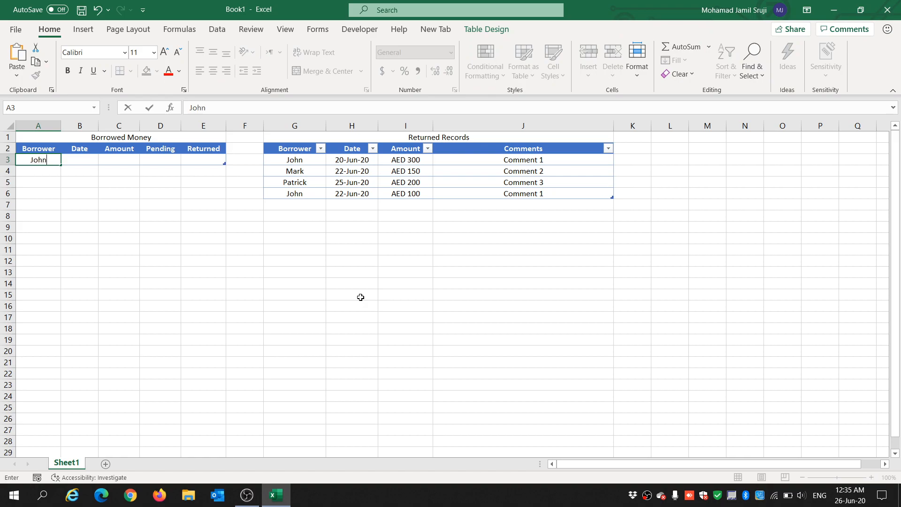
key("Tab")
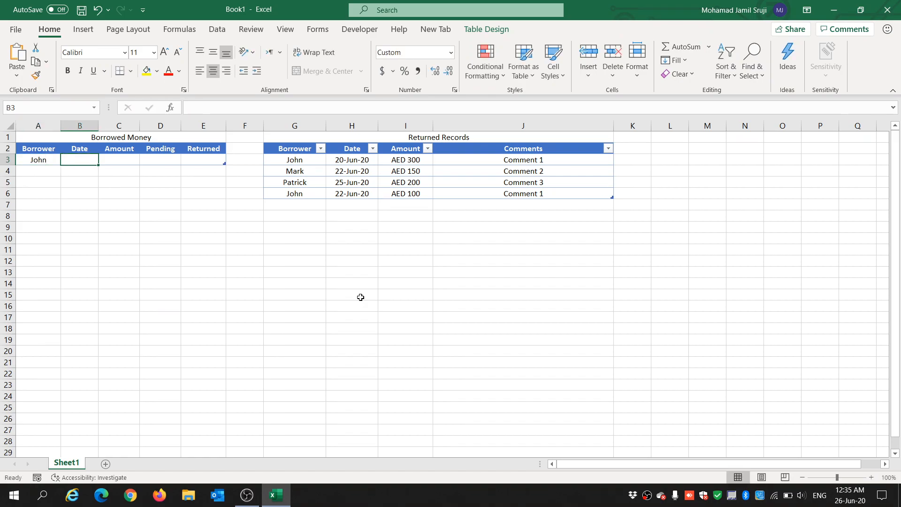
Step: Enter the date 20-Mar-20 in B3 and autofit the Date column width
type("20-")
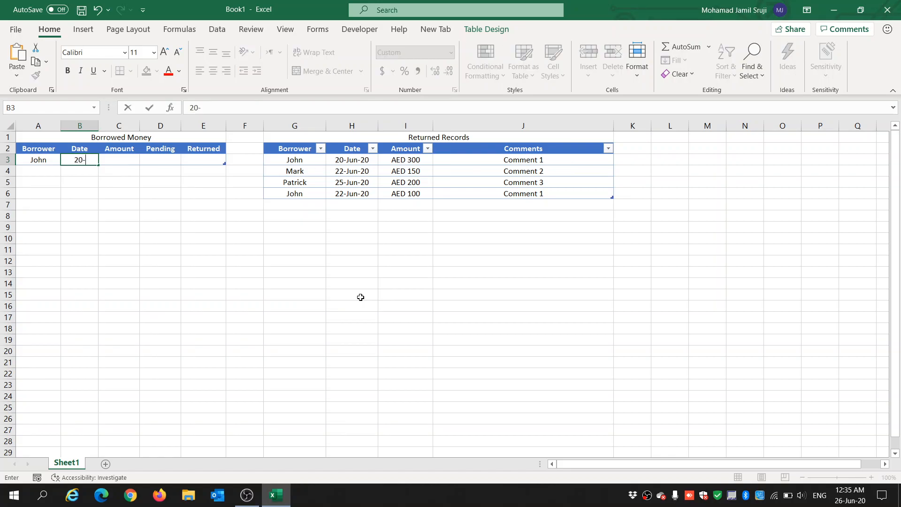
type("Mar-20")
key("Tab")
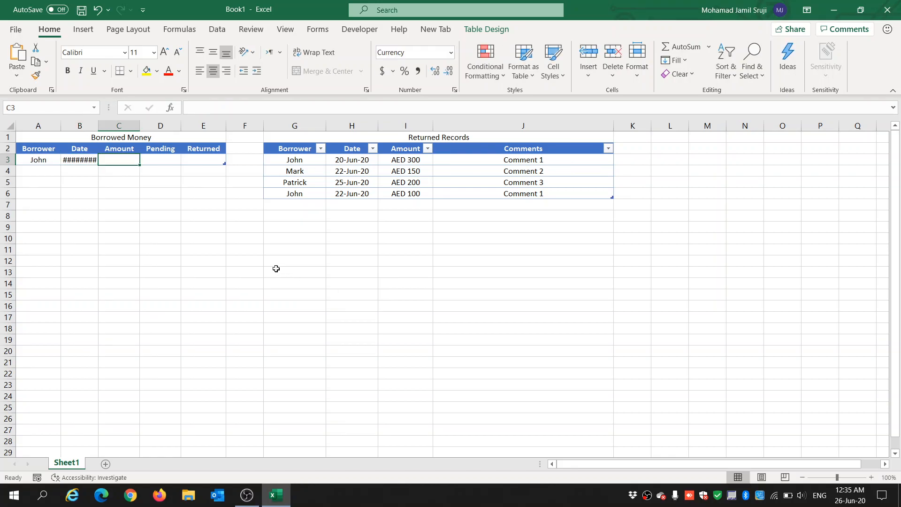
double_click(100, 126)
left_click(161, 257)
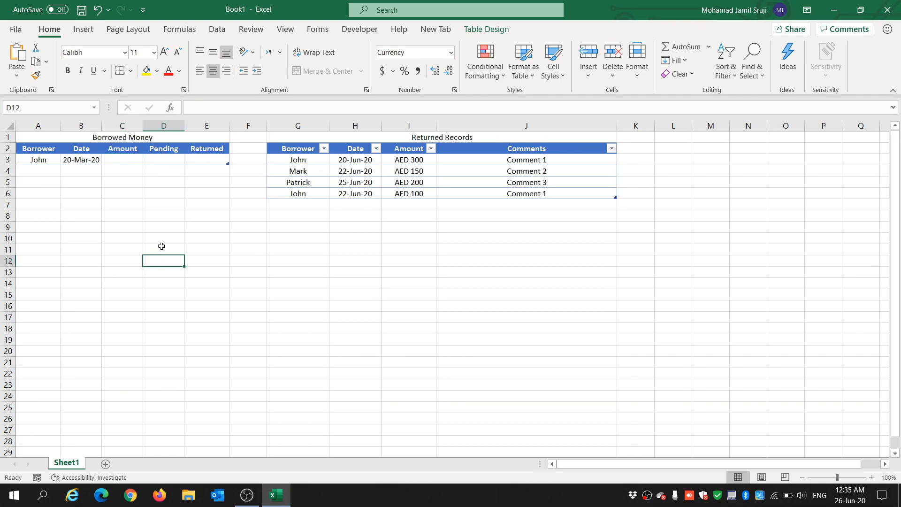
Step: Enter the borrowed amount 1,200 in C3
left_click(133, 162)
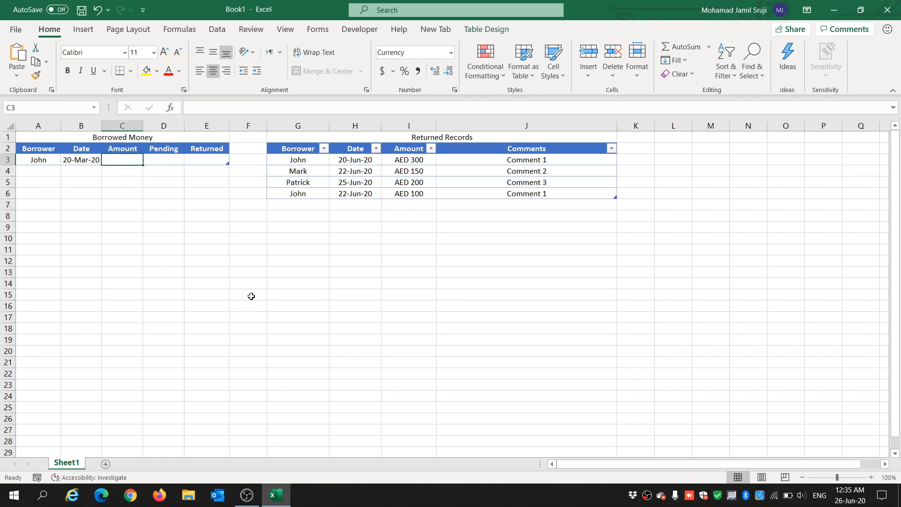
type("1,200")
key("Tab")
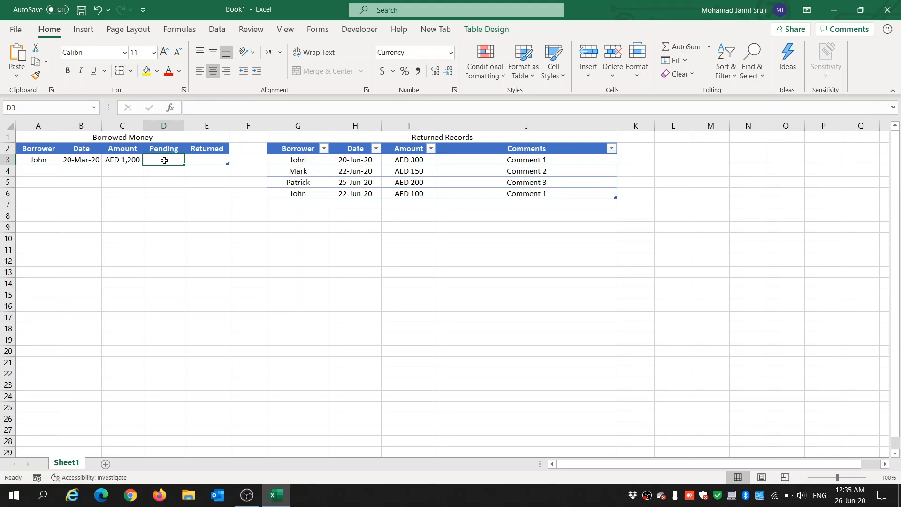
type("=")
left_click(133, 160)
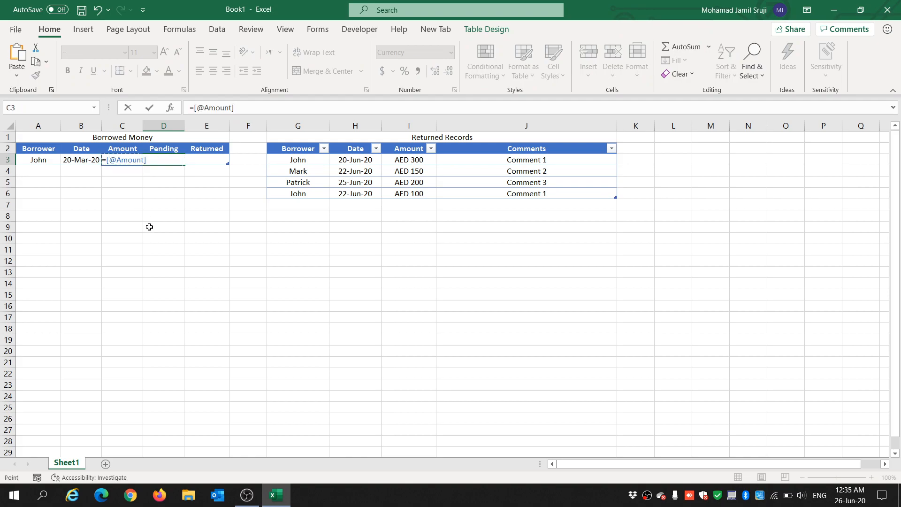
type("-")
type("E")
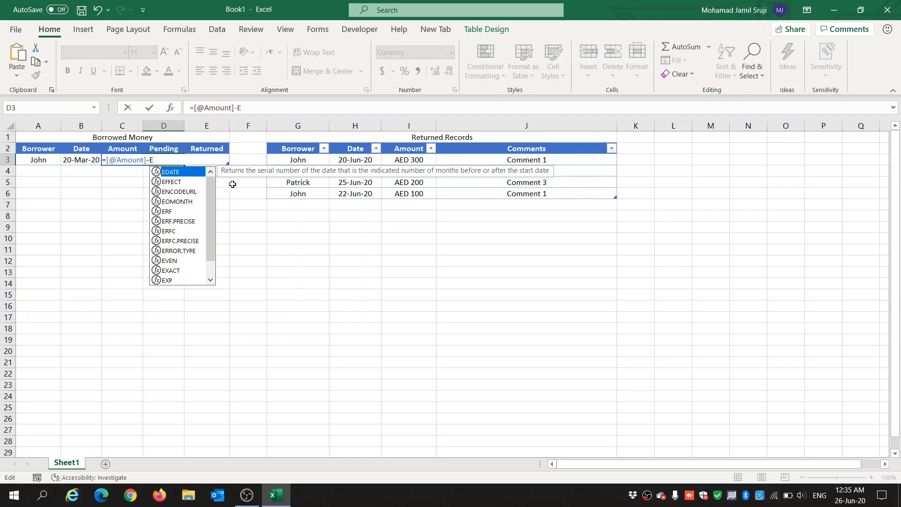
type("3")
key("Return")
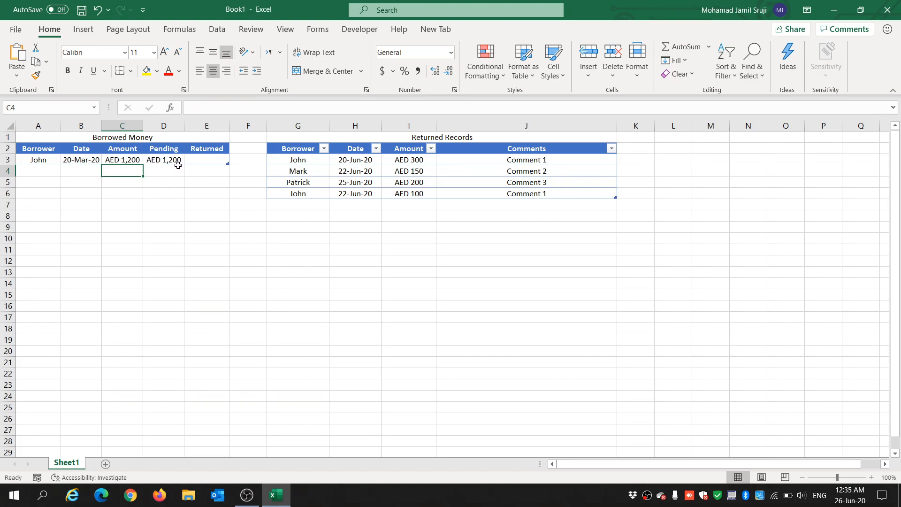
Step: Examine the Returned Records entries and amounts for the borrower in row 3
left_click(201, 159)
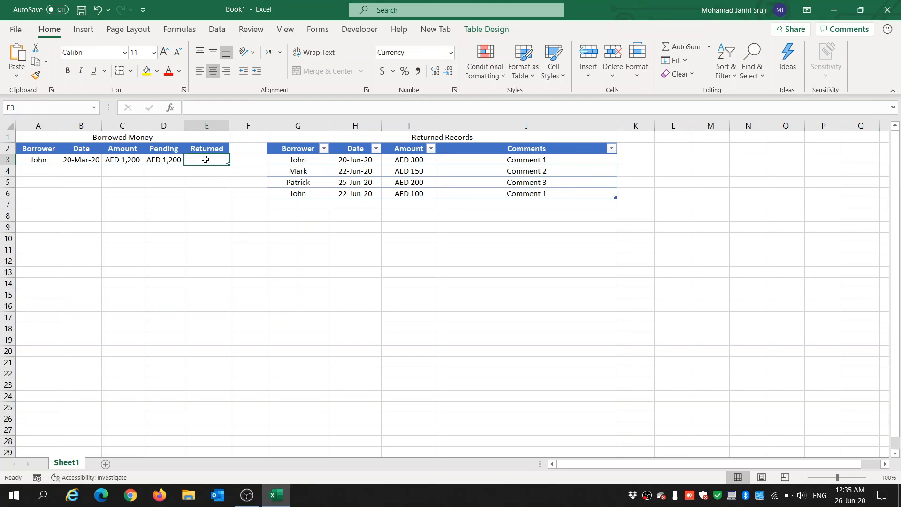
left_click(41, 160)
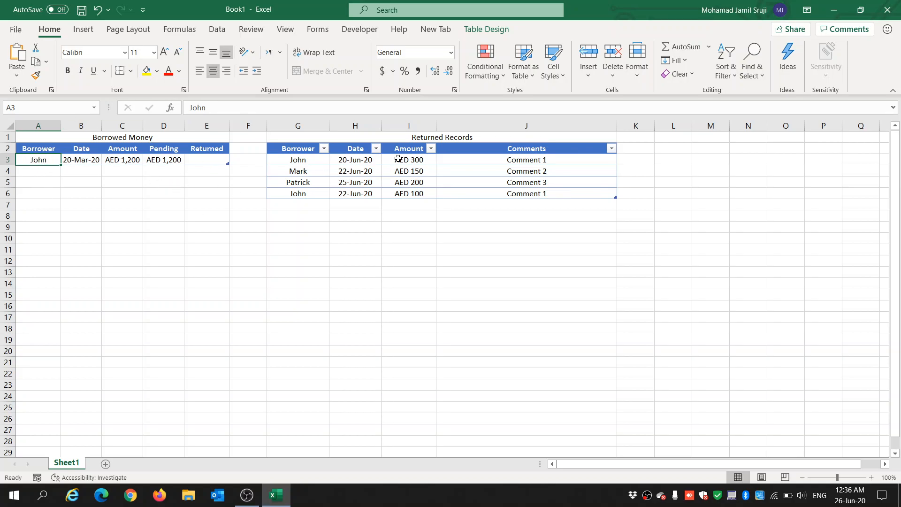
left_click_drag(297, 159, 304, 200)
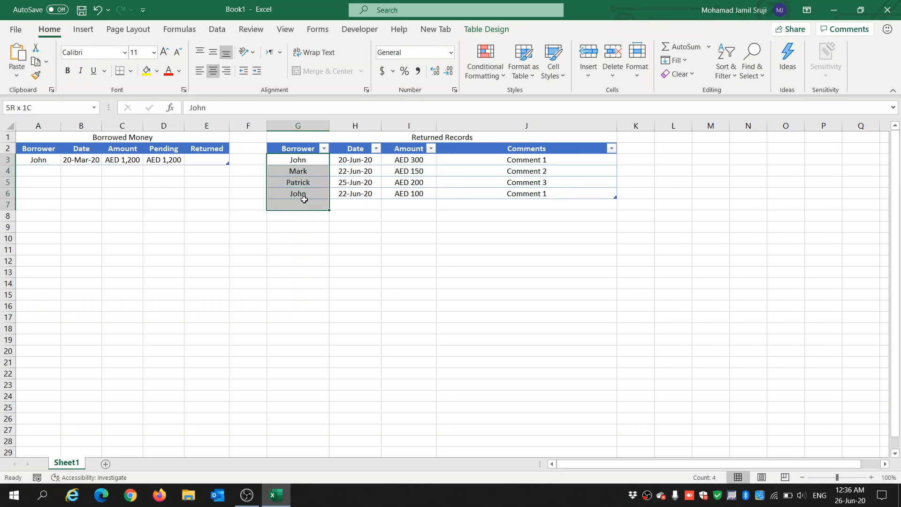
left_click(298, 161)
left_click(304, 158)
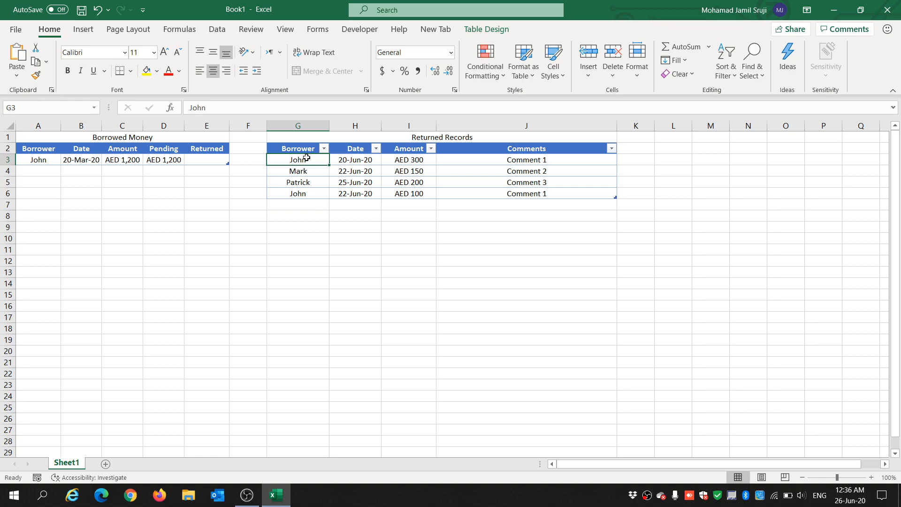
left_click(411, 160)
left_click(422, 192)
left_click(413, 160)
left_click(421, 195)
left_click(417, 161)
left_click(425, 193)
left_click(423, 161)
left_click(425, 194)
left_click(217, 160)
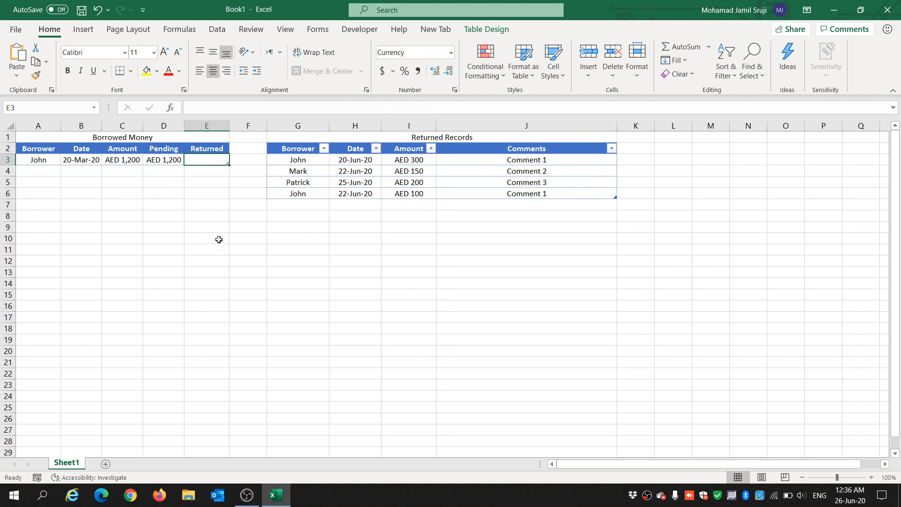
type("=")
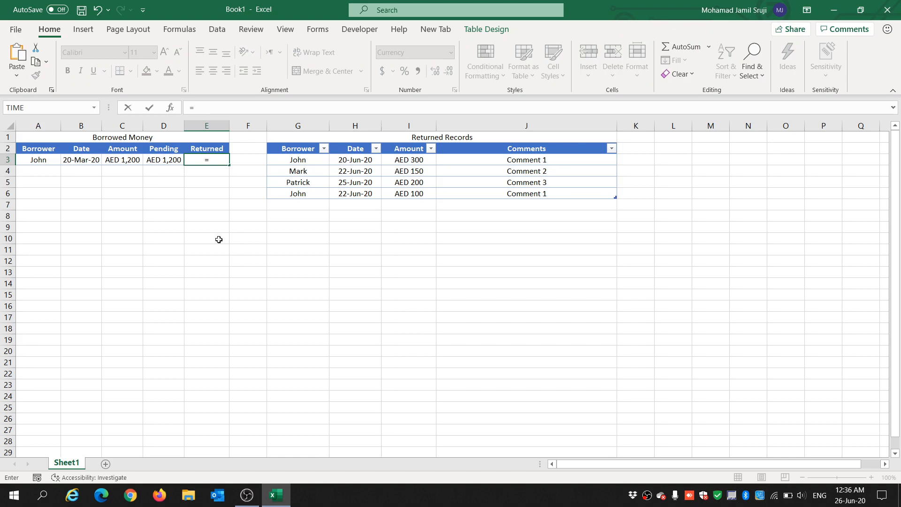
type("IF(")
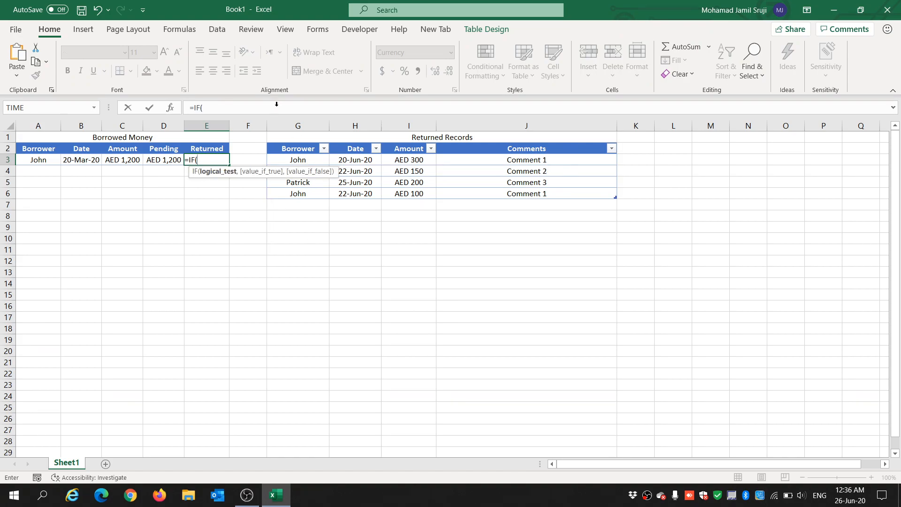
left_click(41, 160)
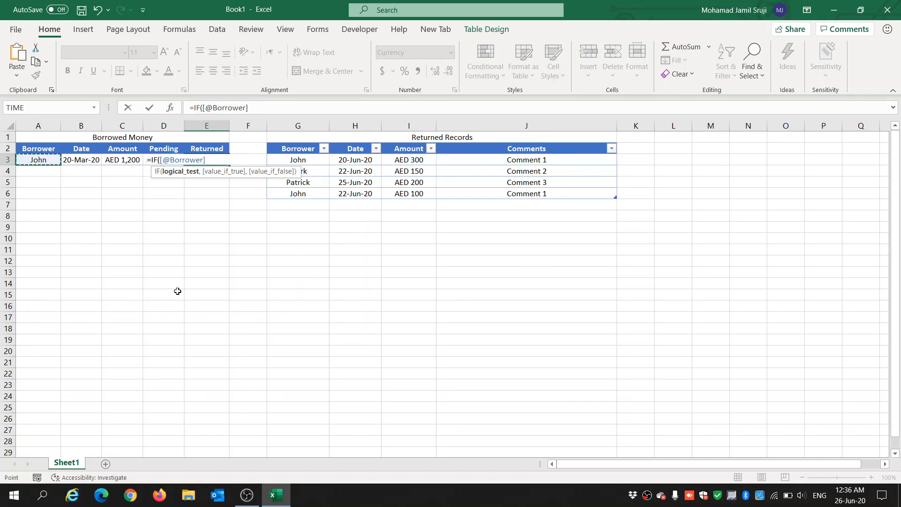
type("=")
left_click(29, 149)
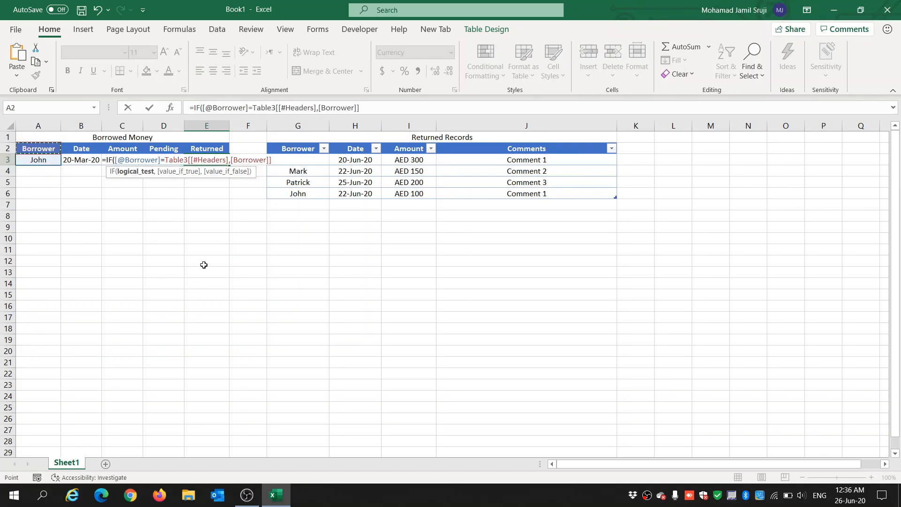
type(",\"\",")
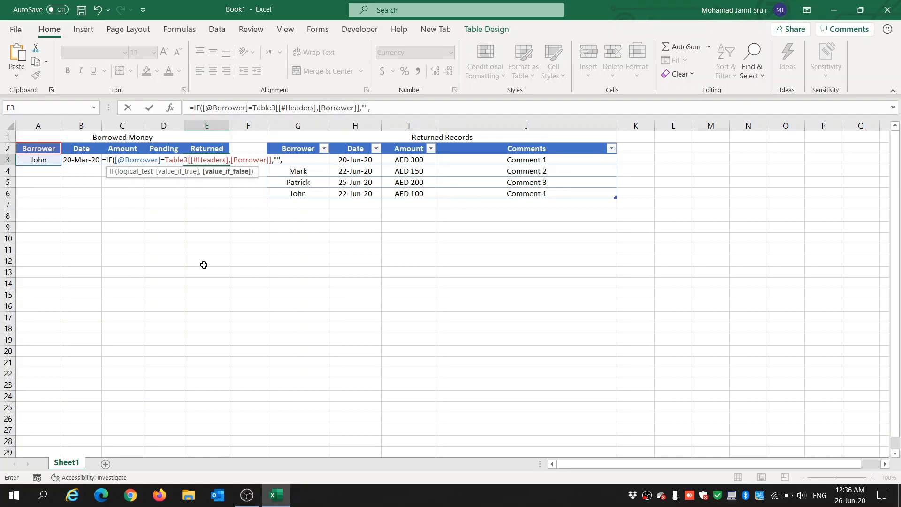
type("sumi")
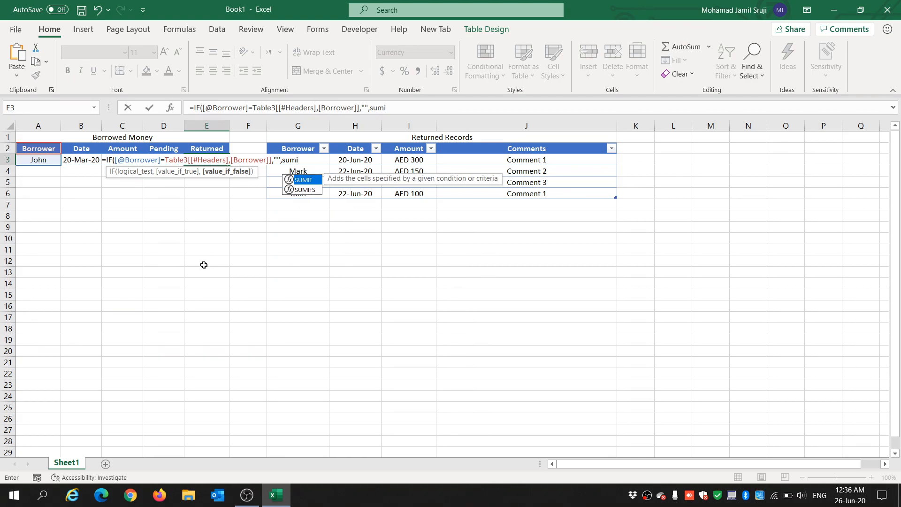
key("Tab")
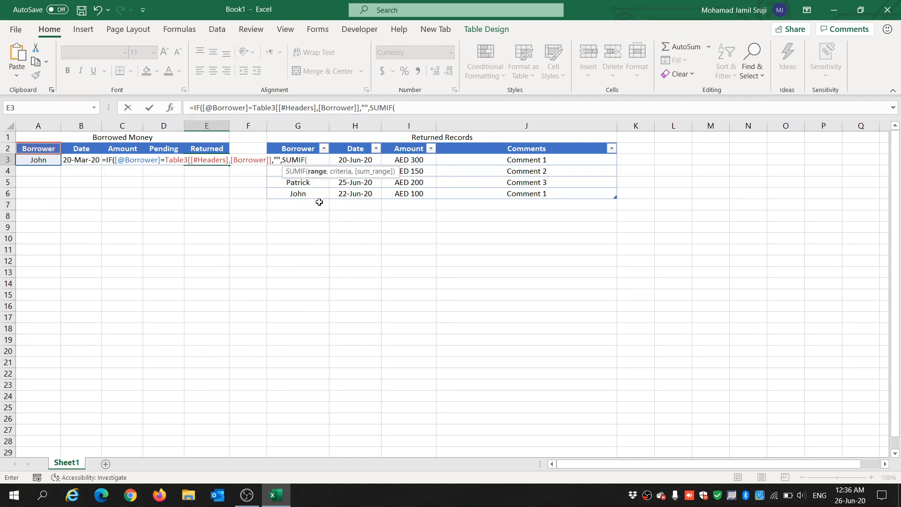
left_click_drag(309, 150, 311, 198)
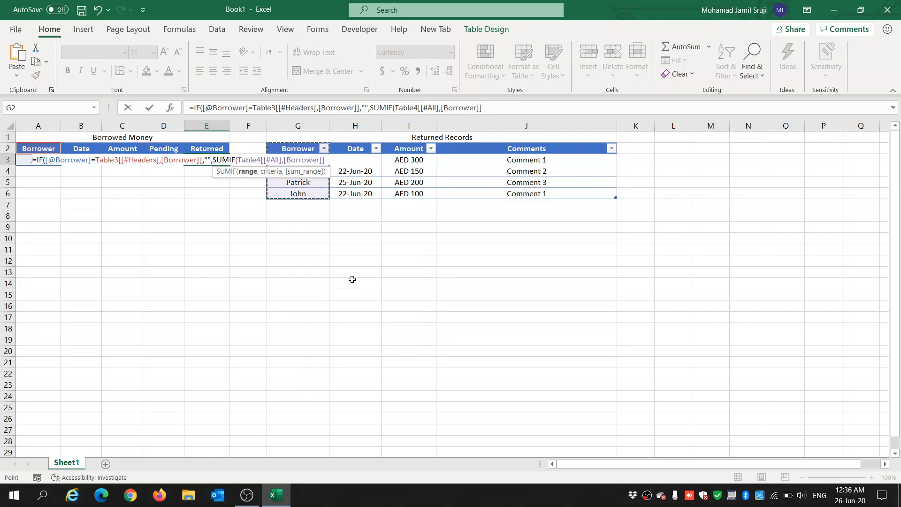
type(",")
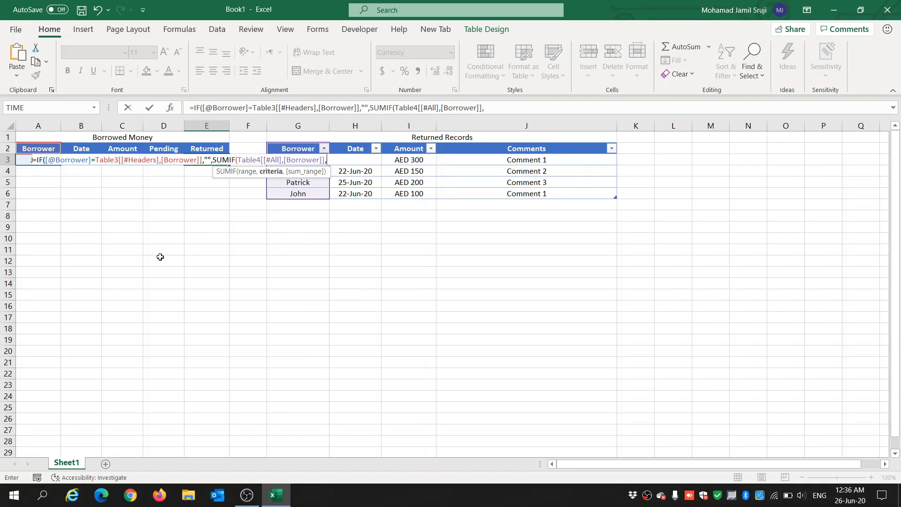
type("A3,")
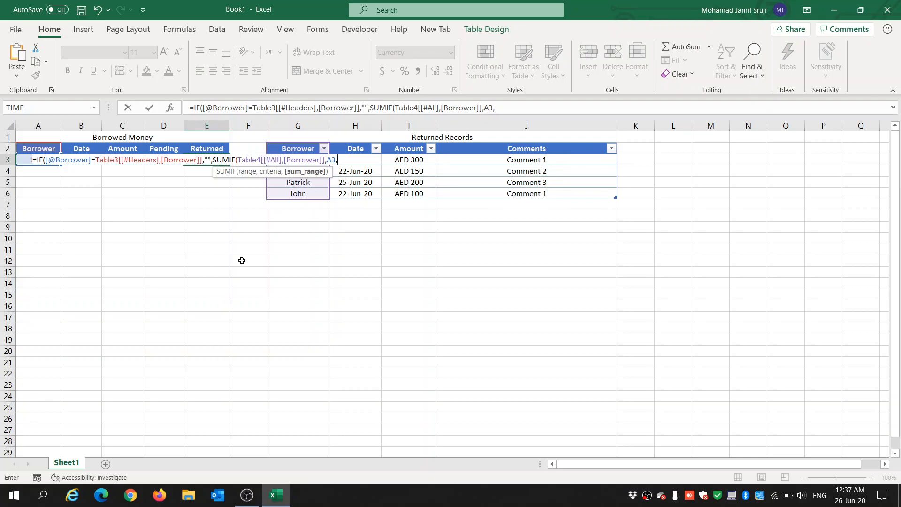
left_click(415, 151)
left_click_drag(415, 158, 414, 195)
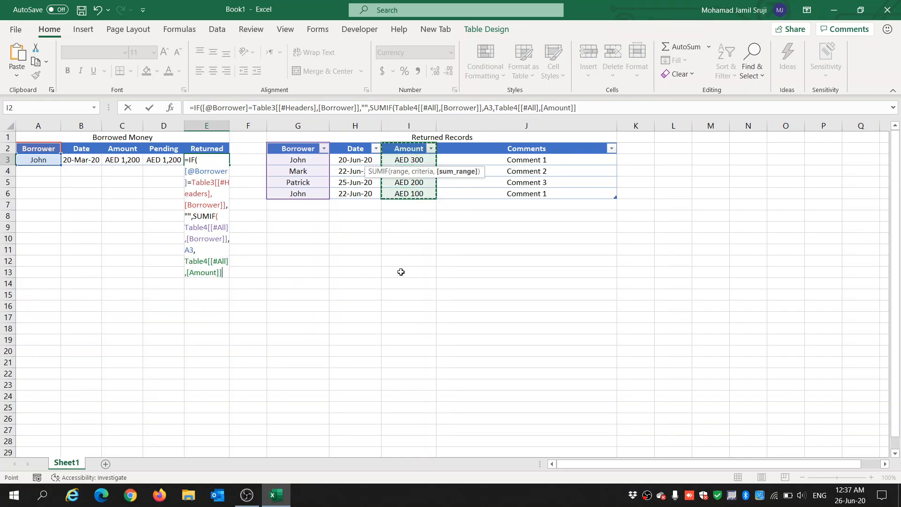
Step: Add the two missing closing parentheses to E3's formula and confirm it
key("Return")
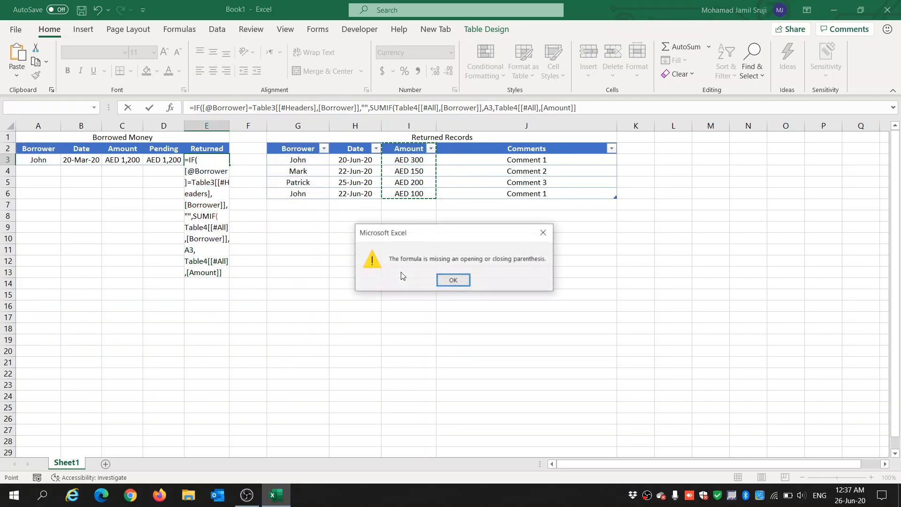
left_click(454, 280)
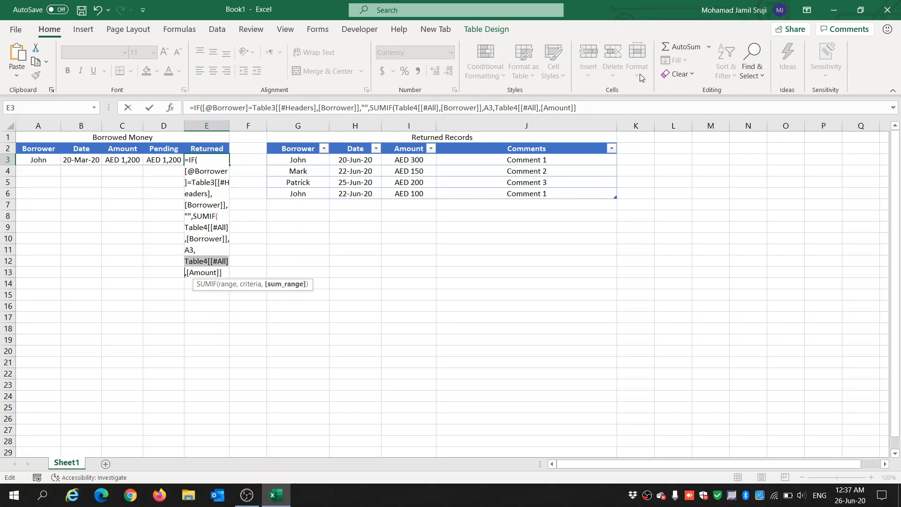
left_click(597, 111)
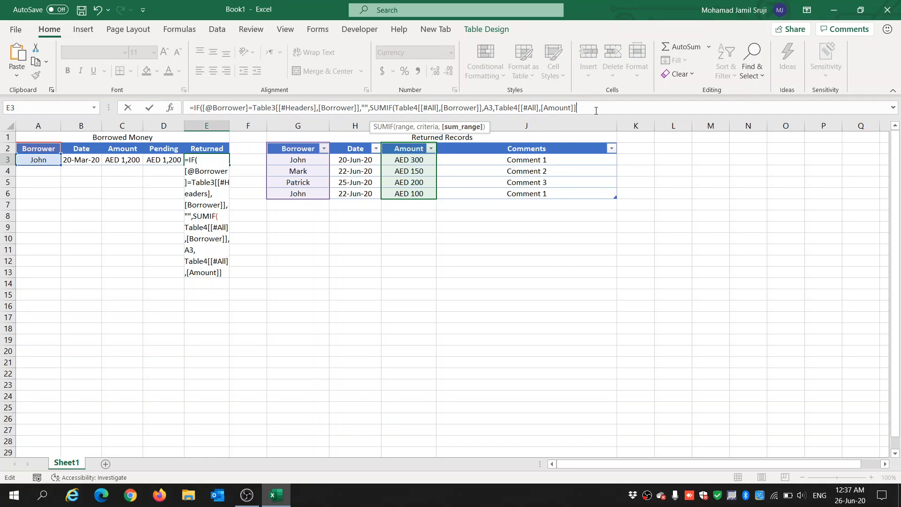
type(")")
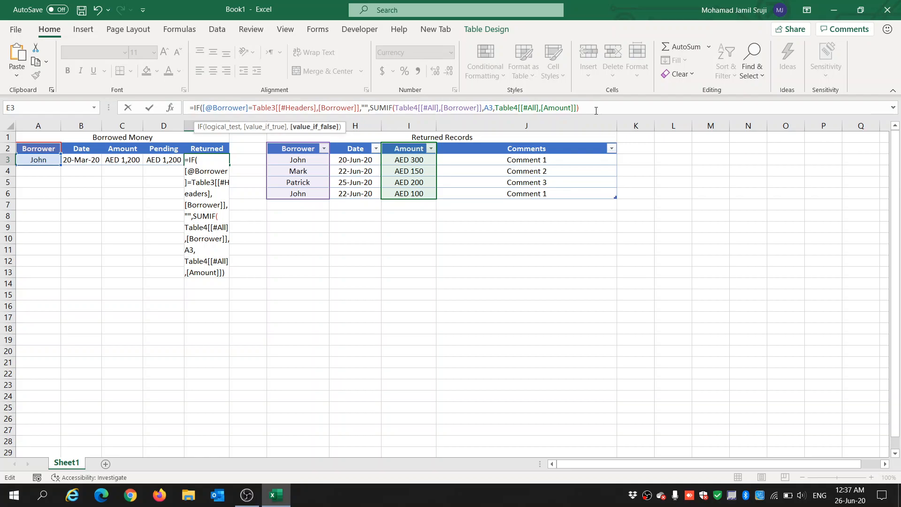
type(")")
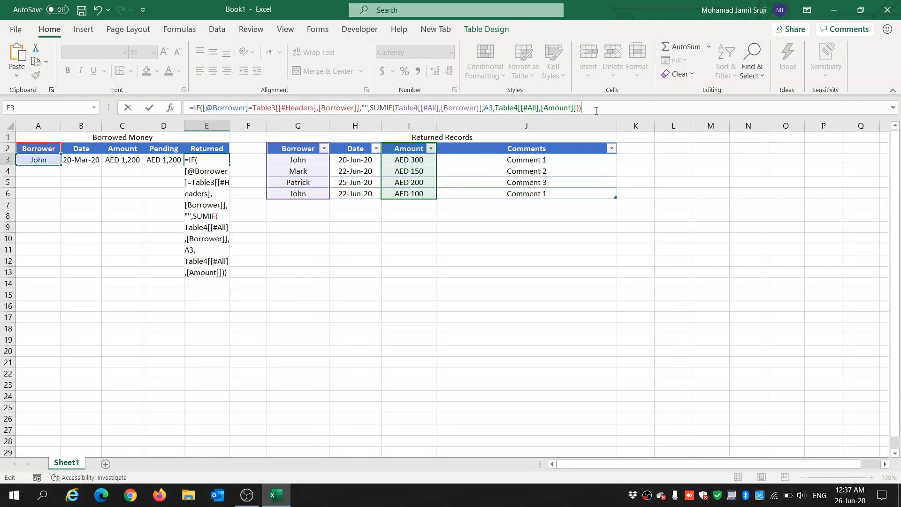
key("Return")
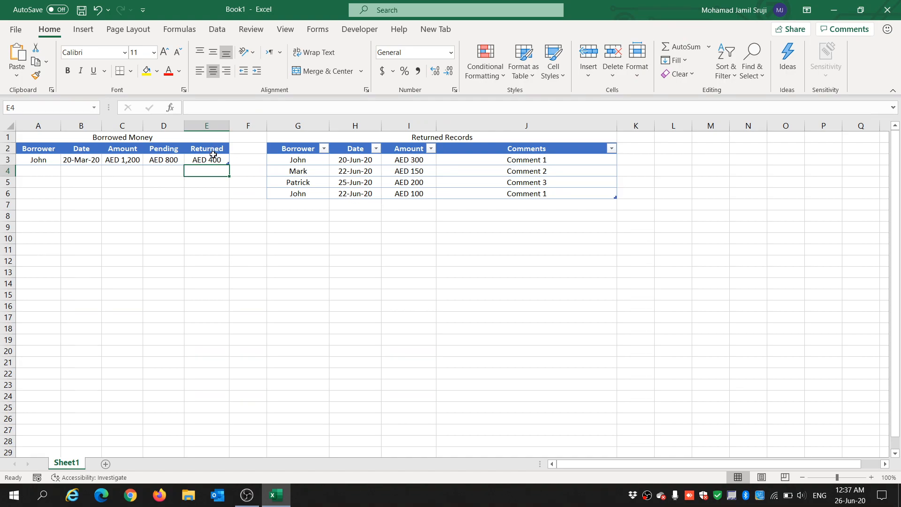
Step: Check the Returned Records amounts and the Amount, Pending and Returned formulas in row 3
left_click(426, 160)
left_click(304, 162)
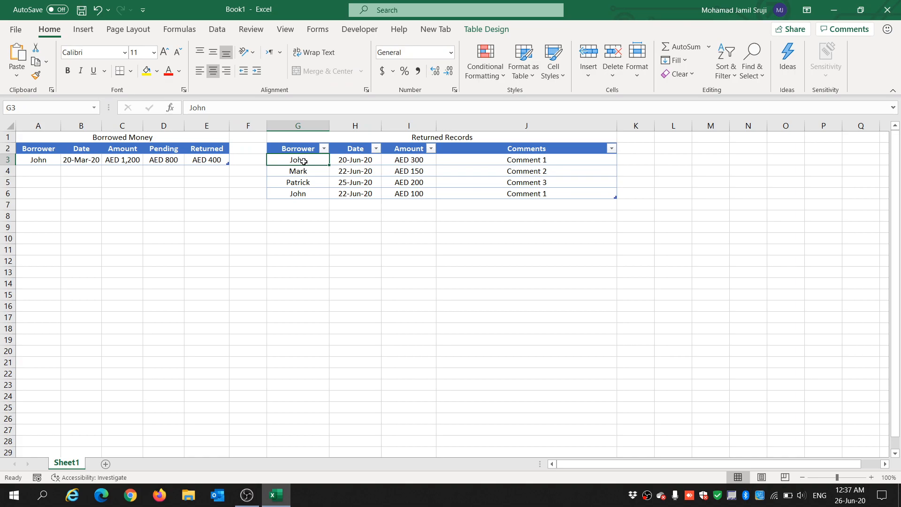
left_click(416, 160)
left_click(416, 194)
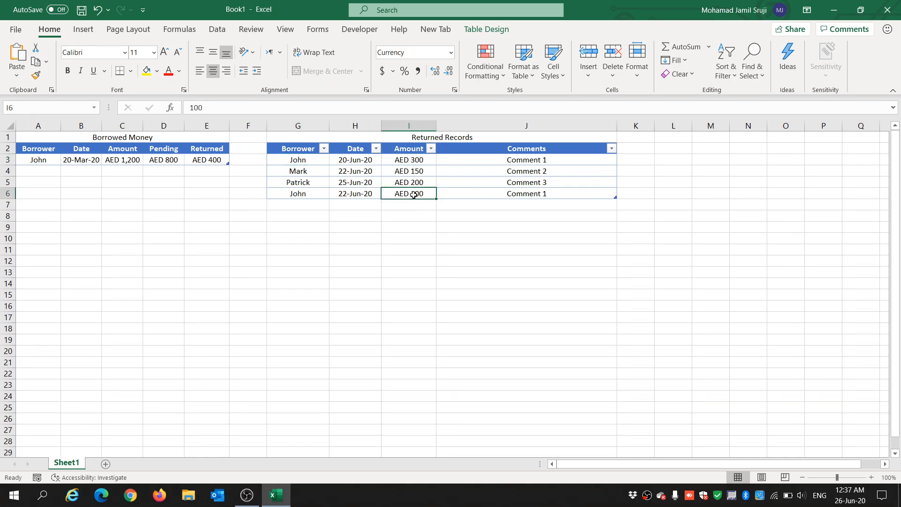
left_click(305, 191)
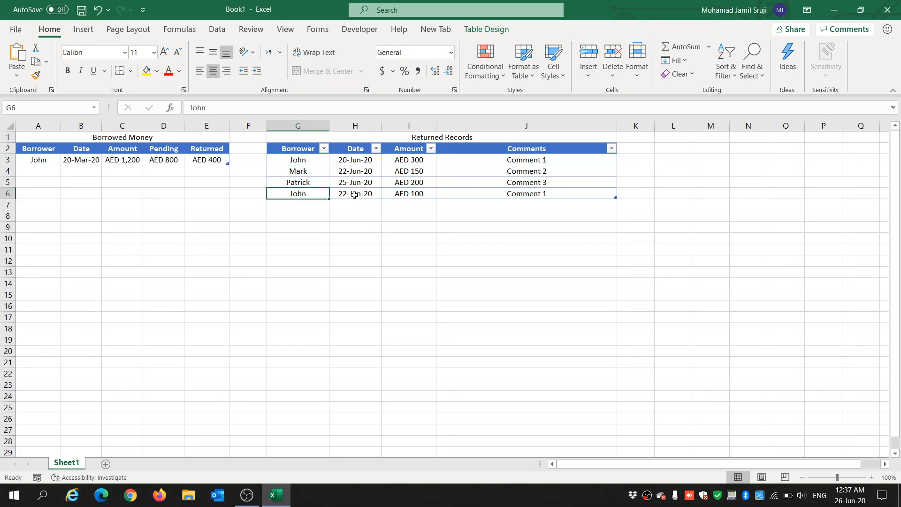
left_click(210, 161)
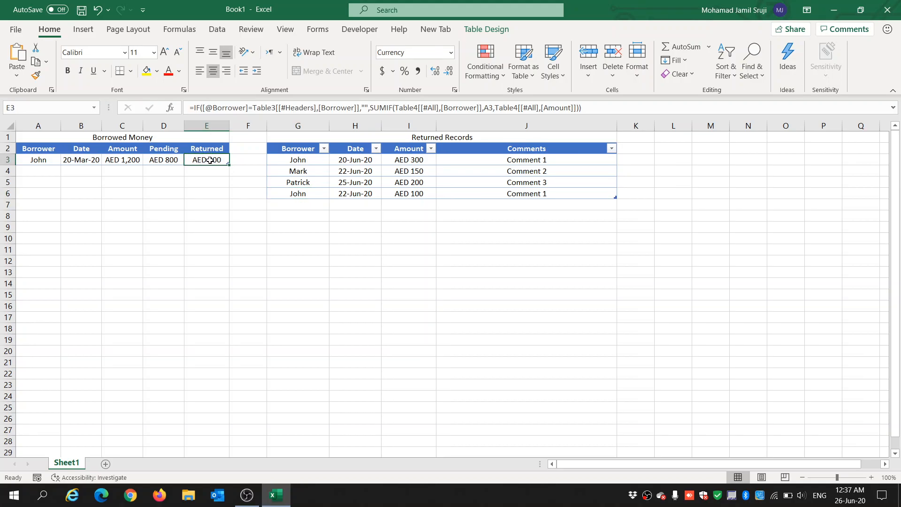
left_click(132, 160)
left_click(164, 161)
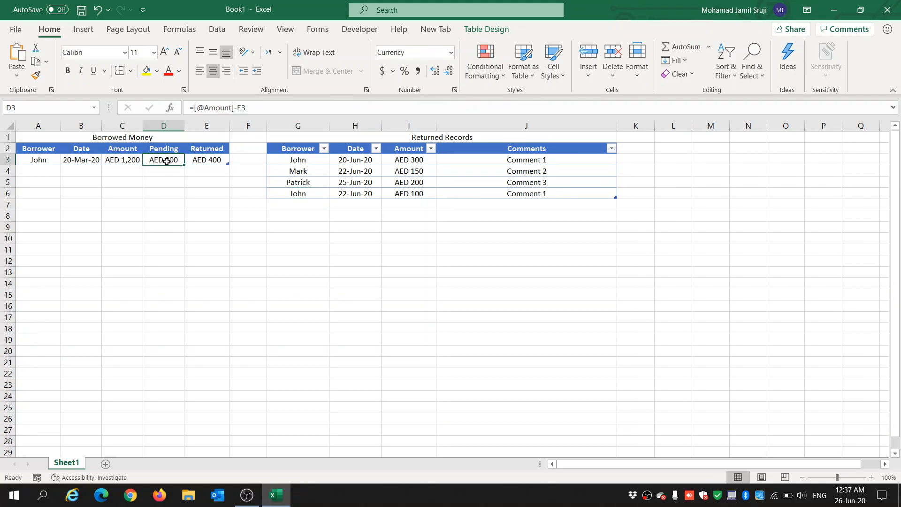
left_click(215, 160)
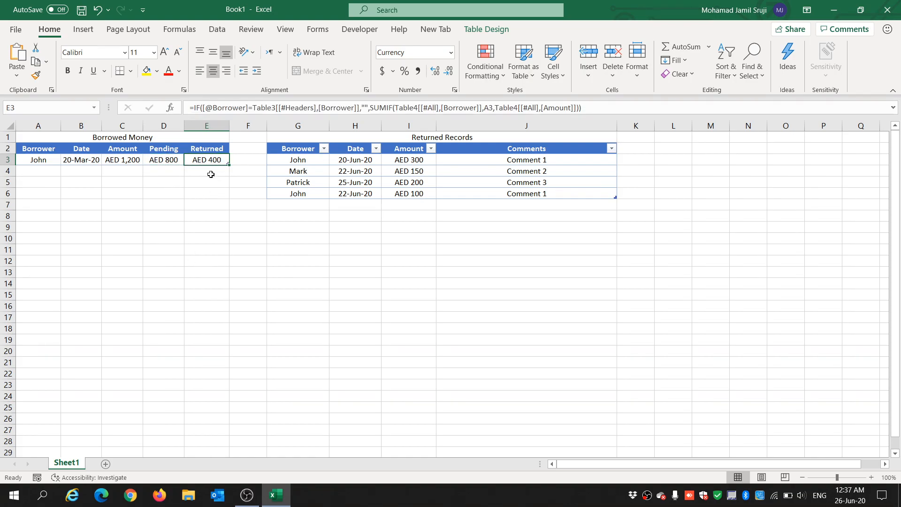
left_click(205, 206)
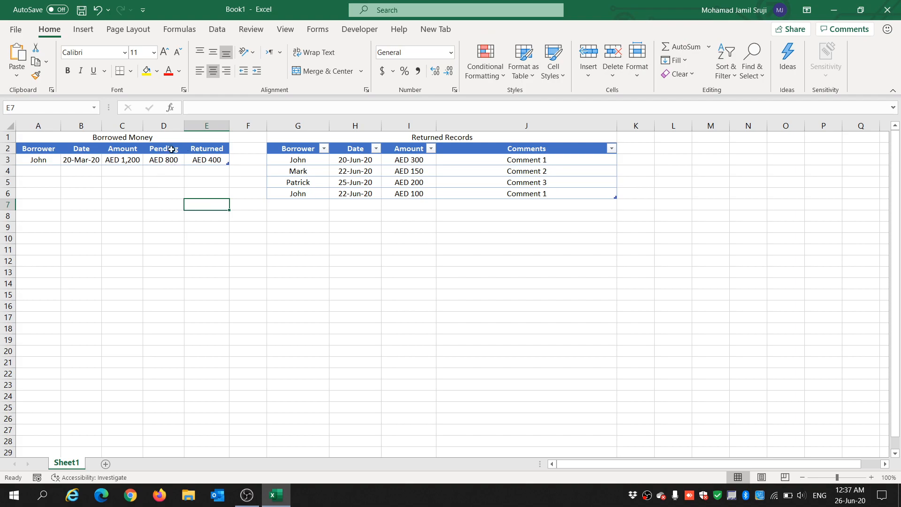
left_click(299, 207)
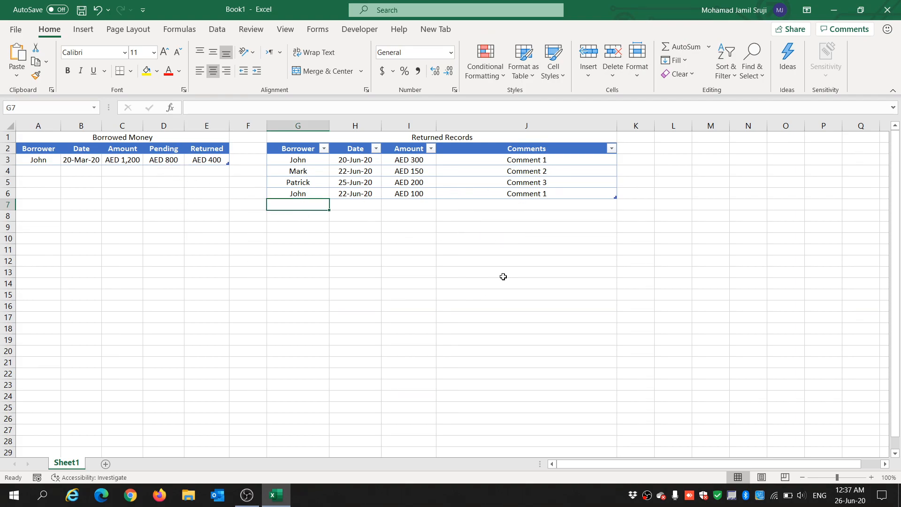
Step: Enter the next two borrowers' names in A4 and A5 of the Borrowed Money table
left_click(53, 172)
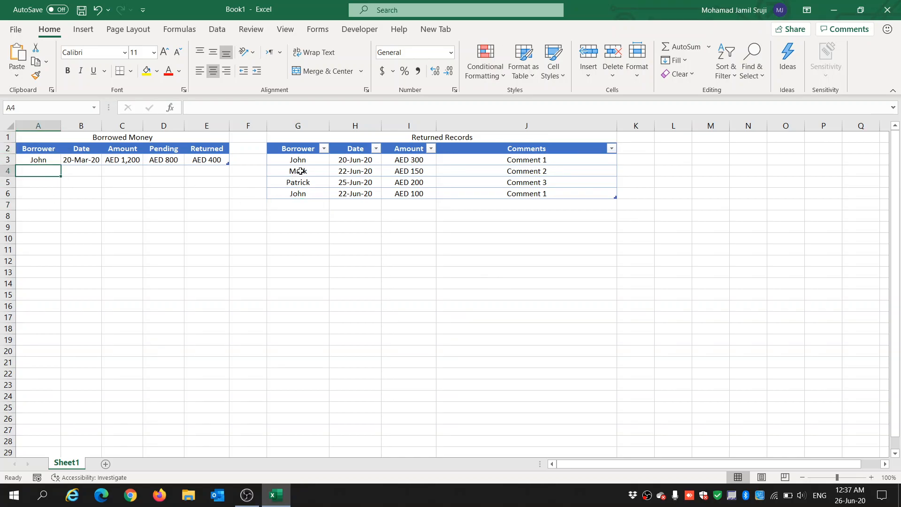
type("Mark")
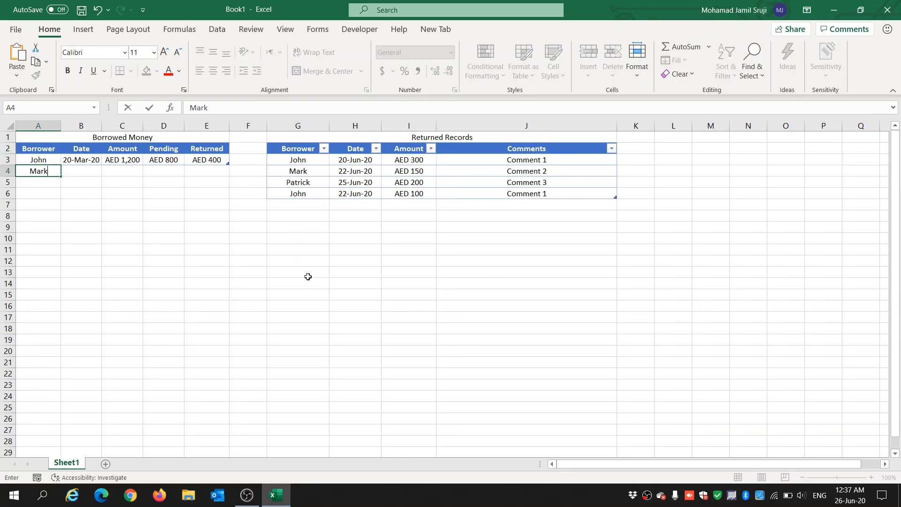
key("Tab")
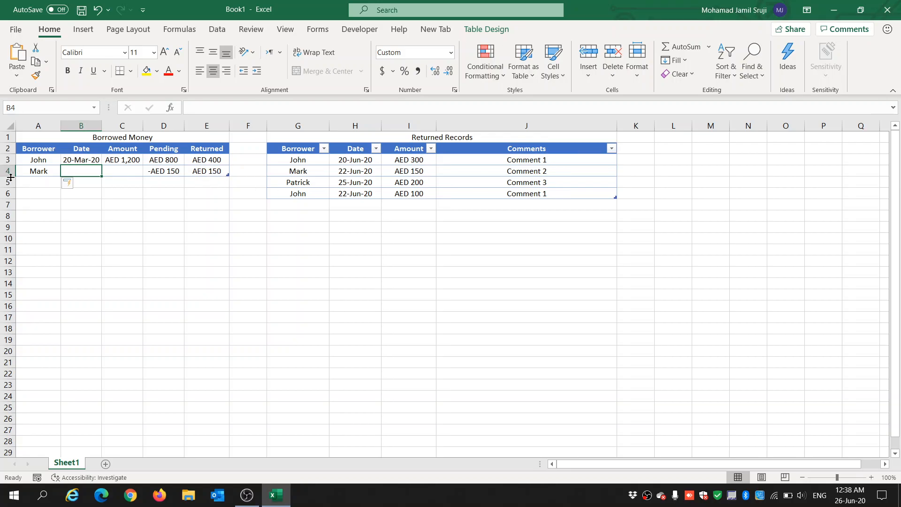
left_click(43, 183)
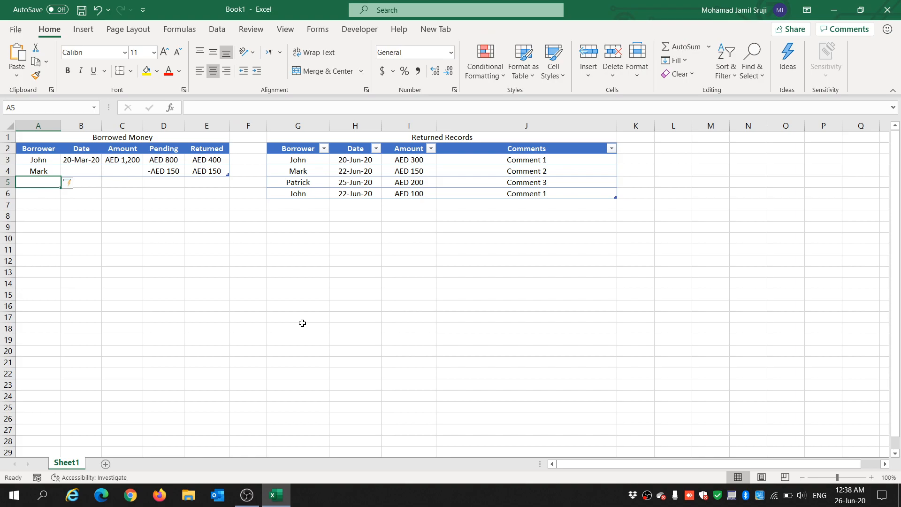
type("Patrick")
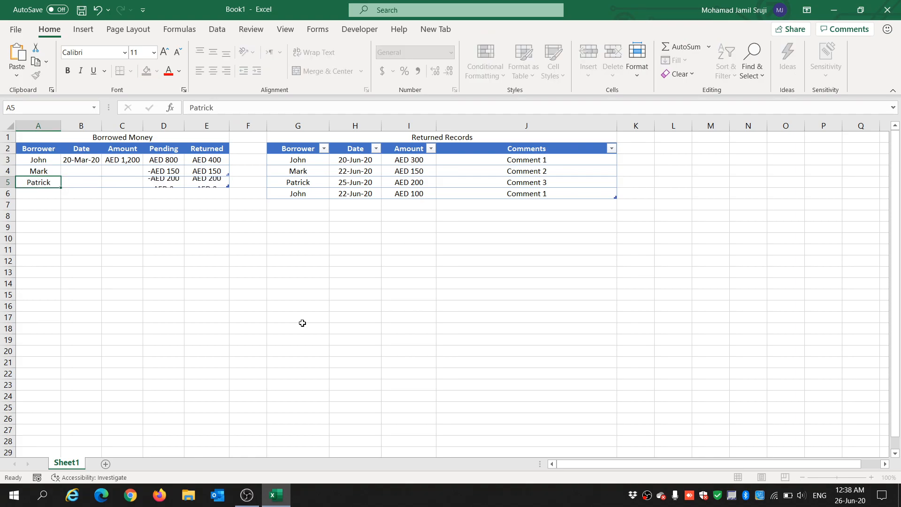
Step: Enter the second borrower's loan date 22-Feb-20 and amount 400 in row 4 of Borrowed Money
key("Tab")
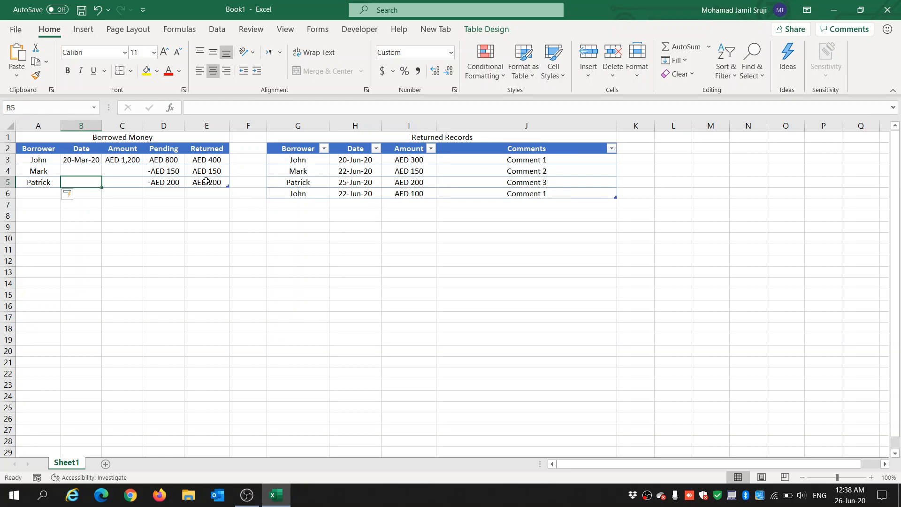
left_click_drag(165, 170, 165, 182)
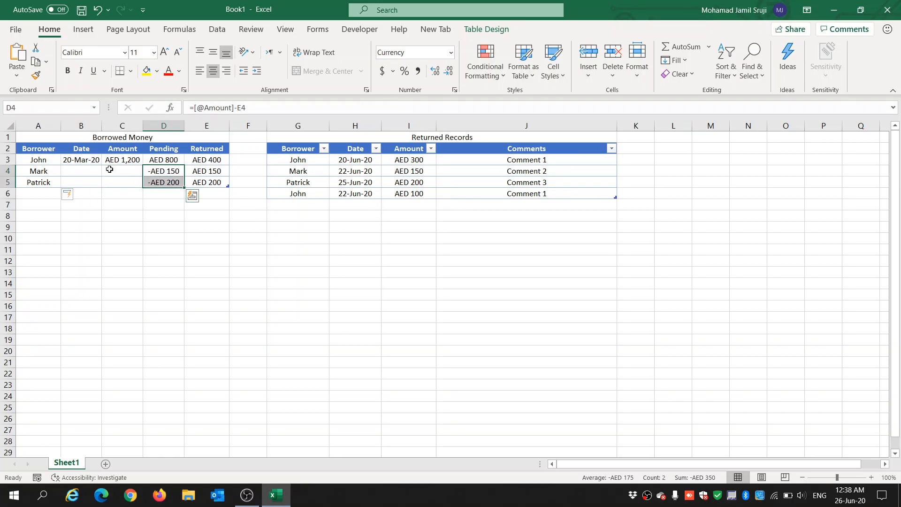
left_click(70, 173)
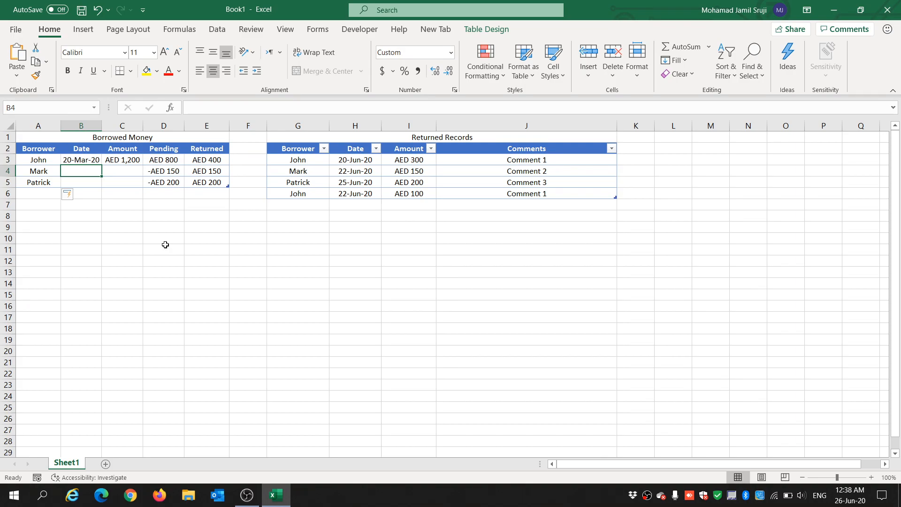
type("222")
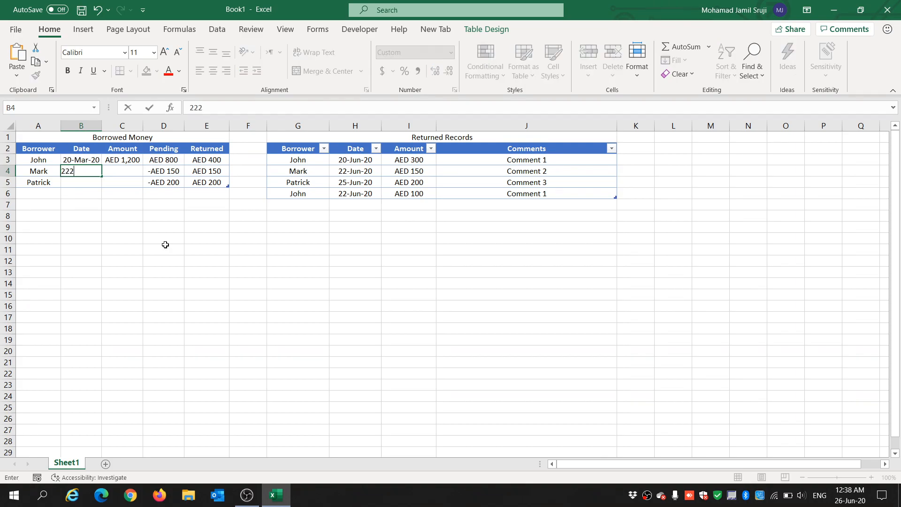
key("BackSpace")
type("-Feb")
key("Tab")
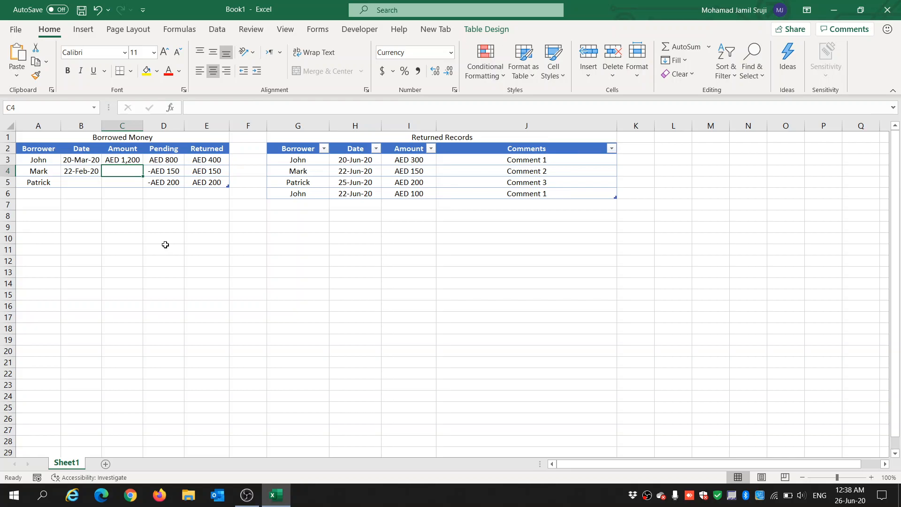
type("400")
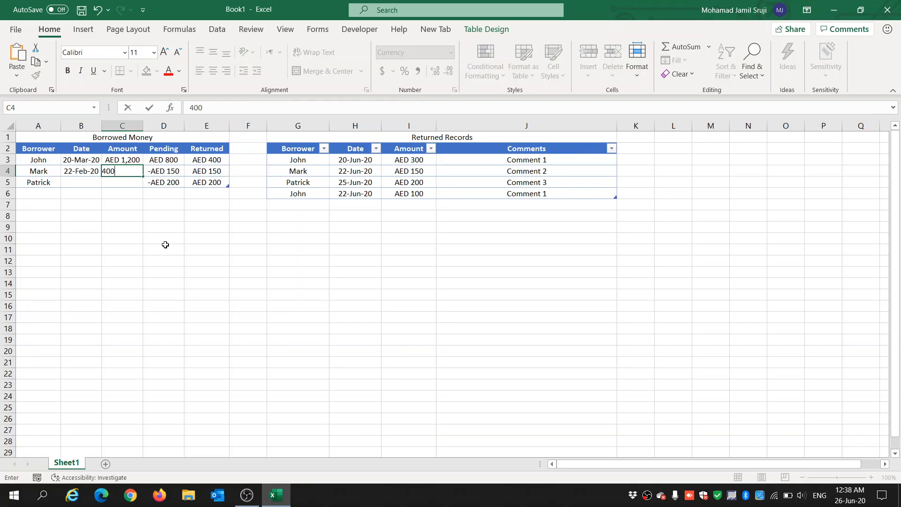
key("Tab")
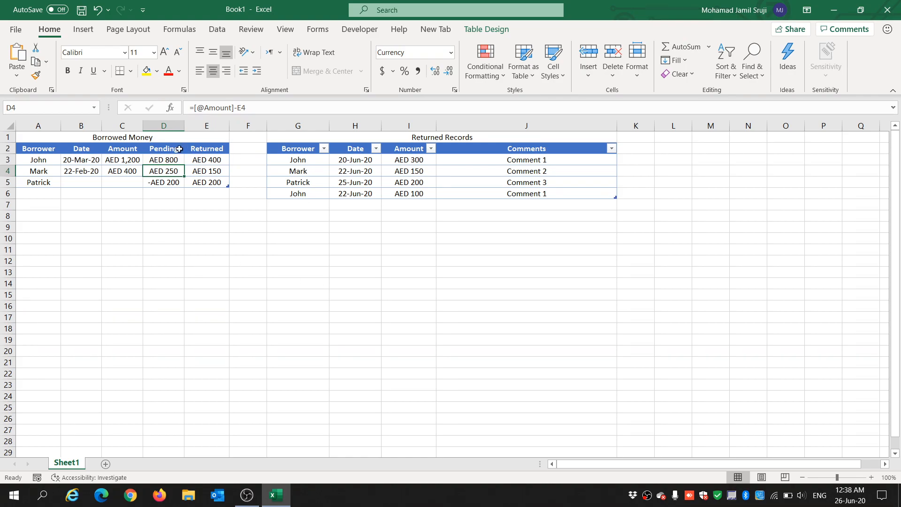
Step: Enter the third borrower's loan date 20-Feb-20 and amount 200 in row 5 of Borrowed Money
left_click(96, 187)
left_click(92, 182)
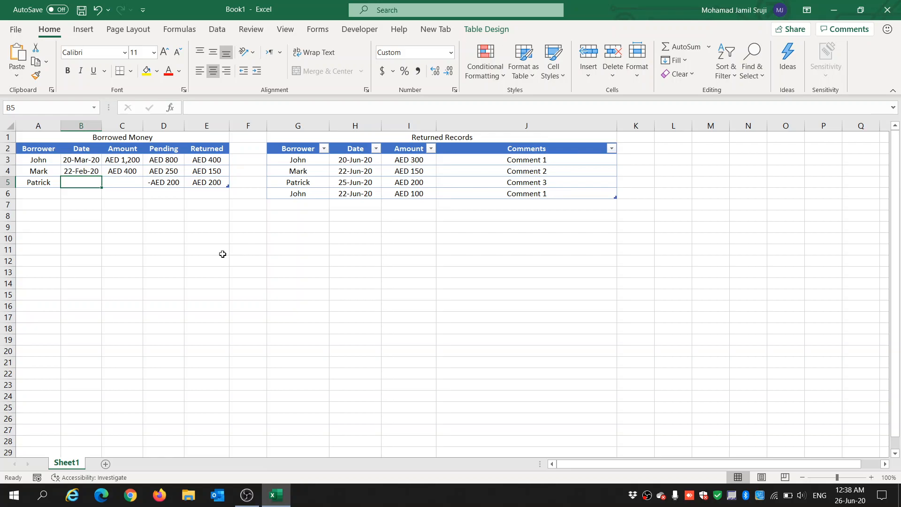
type("20")
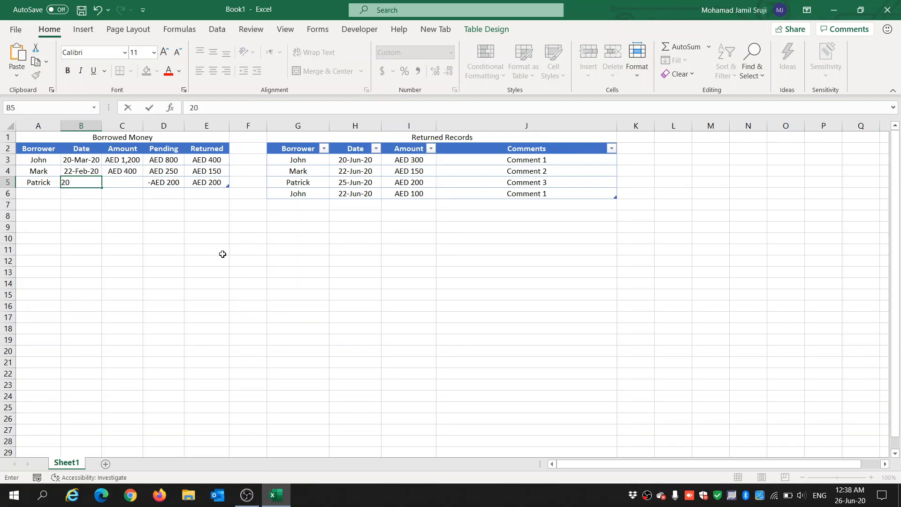
type("-Feb-20")
key("Tab")
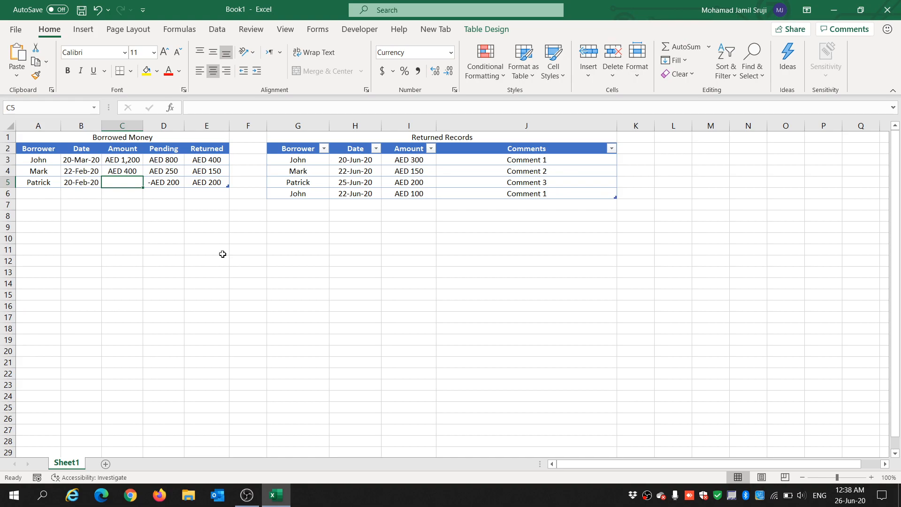
type("200")
key("Tab")
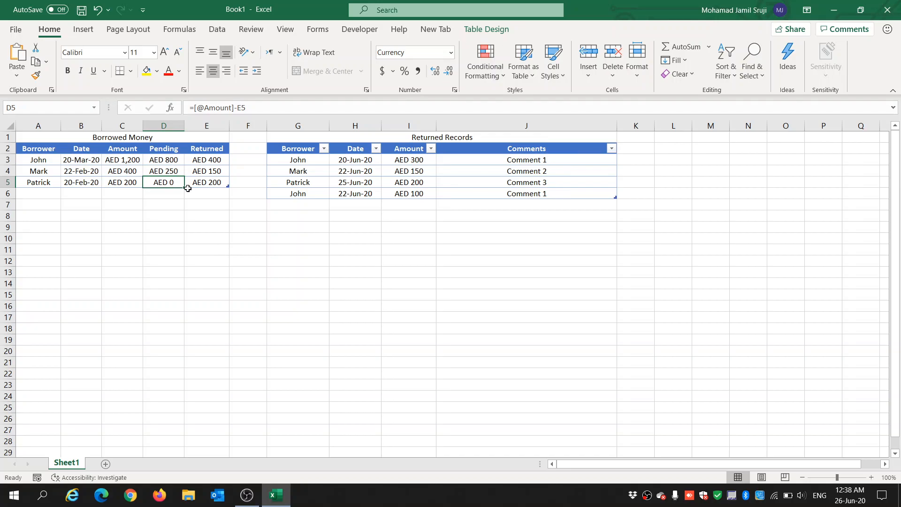
Step: Set the font colour of the Returned values E3:E5 to dark green
left_click_drag(201, 159, 201, 182)
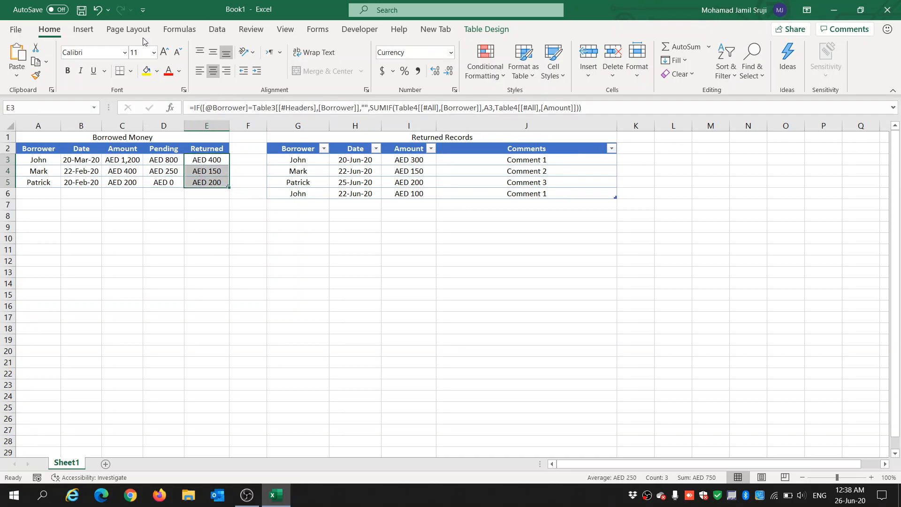
left_click(182, 72)
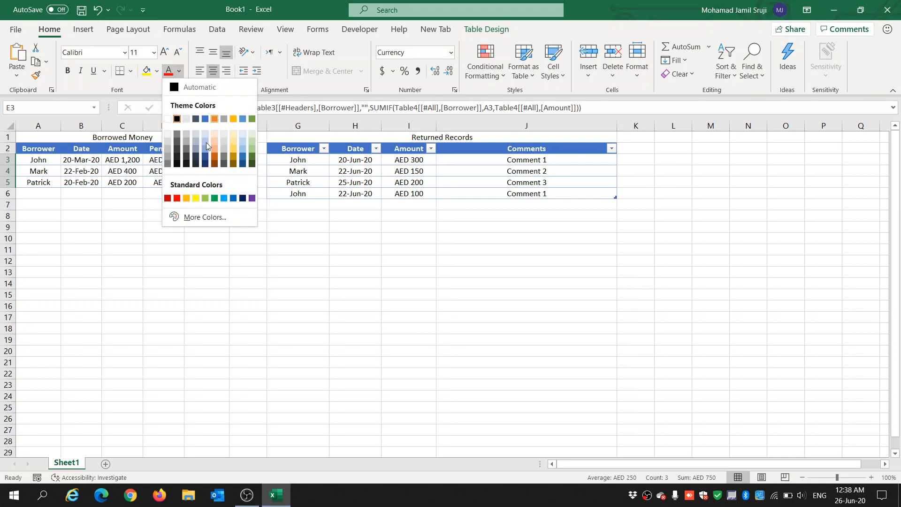
left_click(251, 164)
Step: Set the font colour of the Pending values D3:D5 to red
left_click_drag(170, 160, 171, 181)
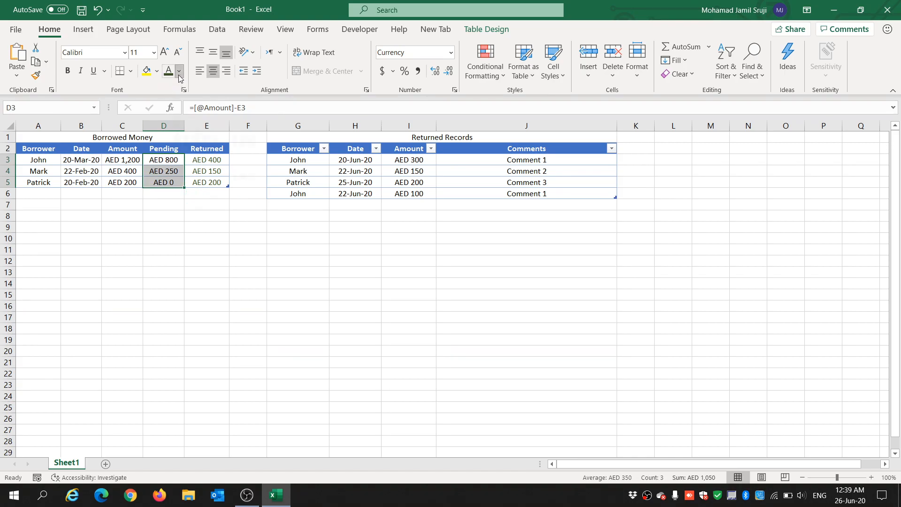
left_click(180, 71)
left_click(177, 199)
left_click(167, 219)
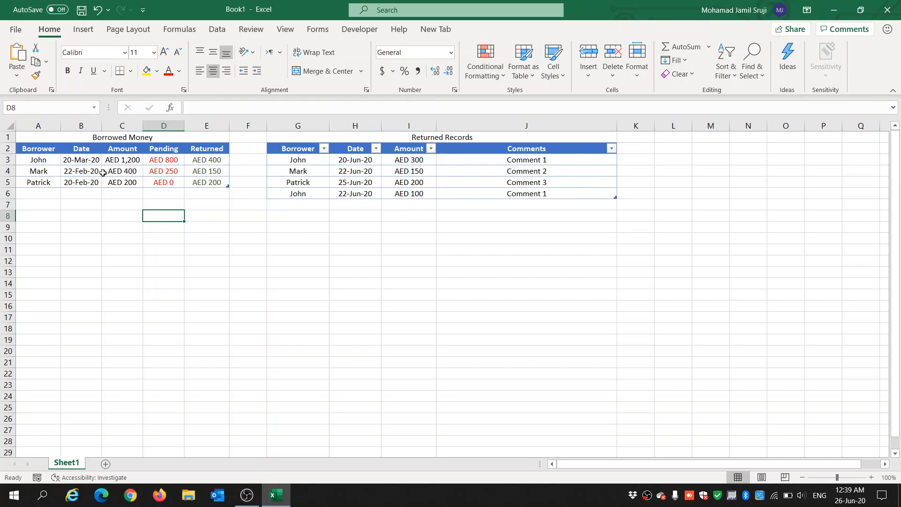
Step: Add a Returned Records row for the first borrower dated 26-Jun-20 with amount 700
left_click(298, 205)
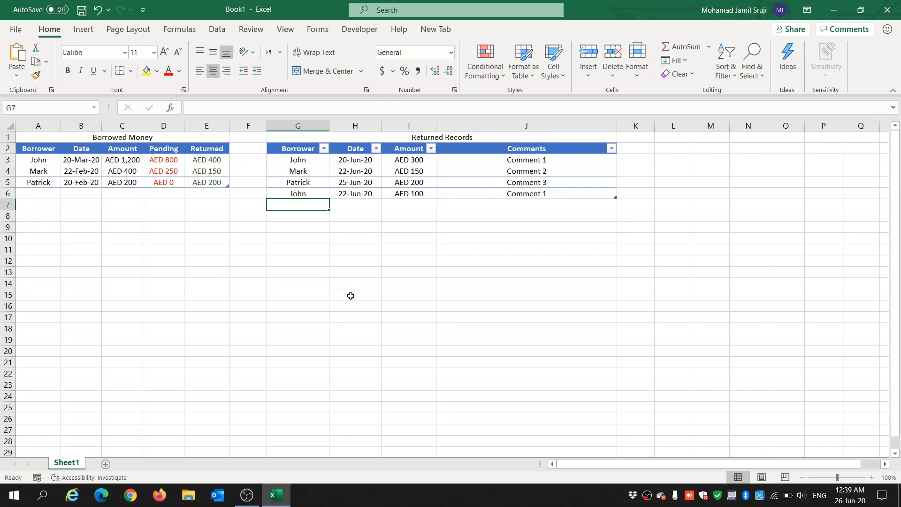
type("john")
key("Tab")
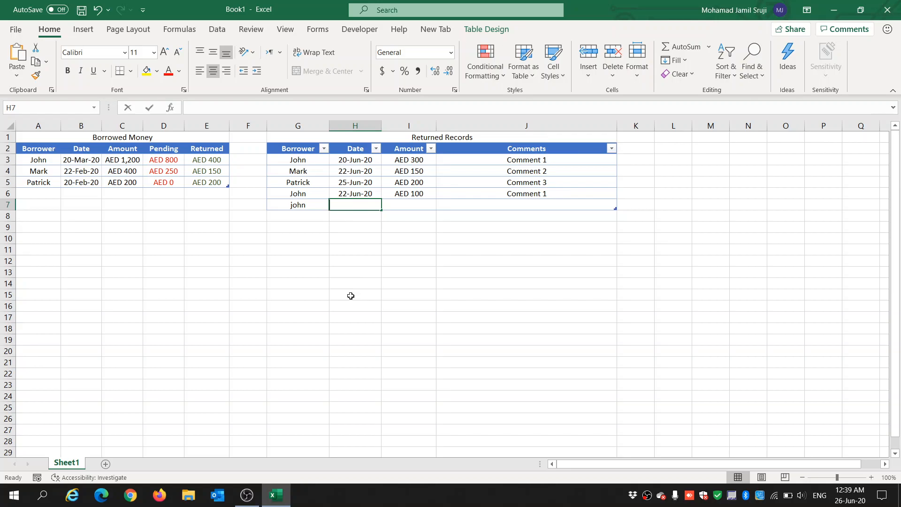
type("26-J")
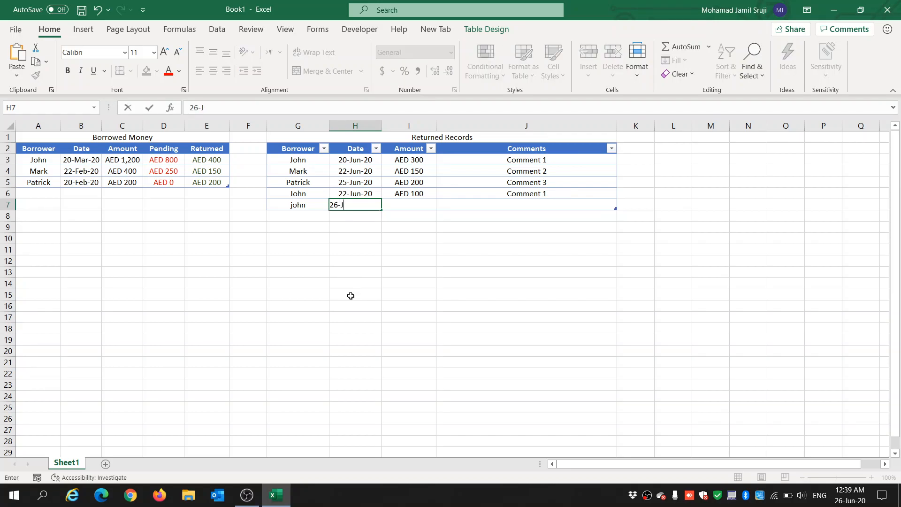
type("-20")
key("Tab")
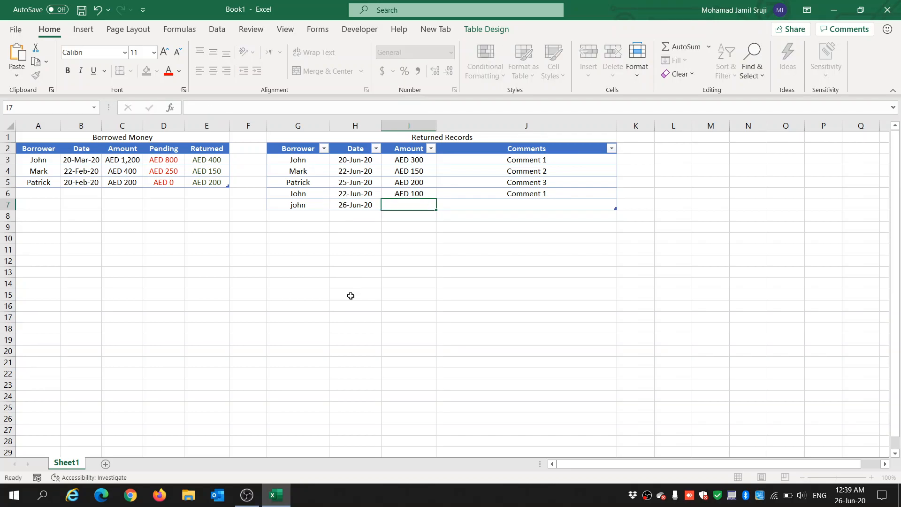
type("700")
key("Tab")
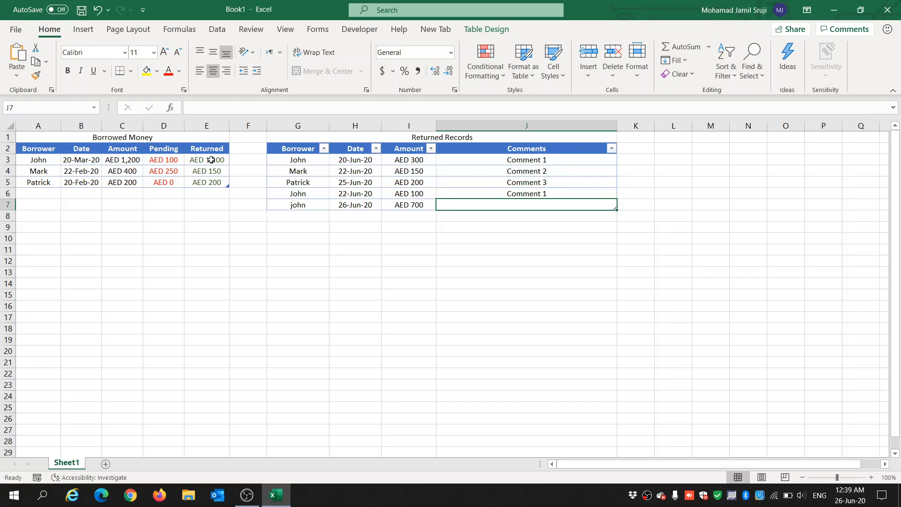
Step: Enter Comment 1 as the comment of the new returned record
left_click(164, 161)
left_click(117, 160)
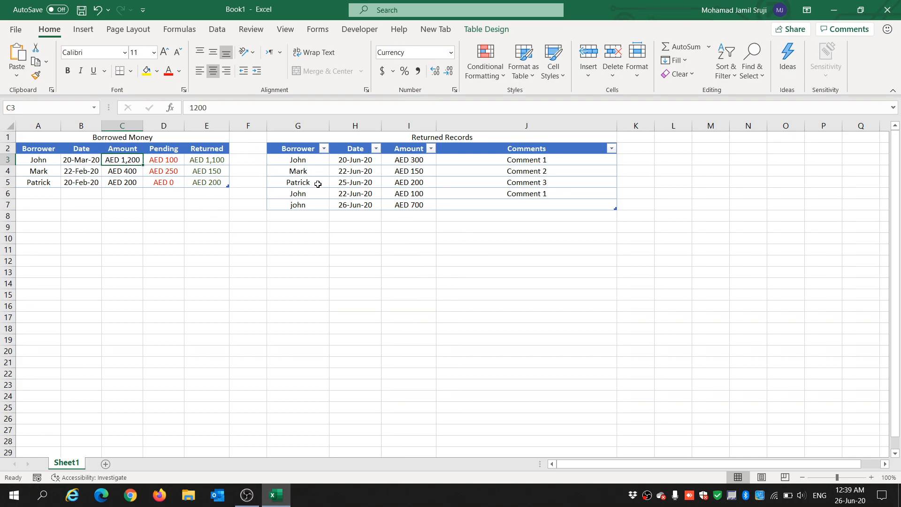
left_click(499, 209)
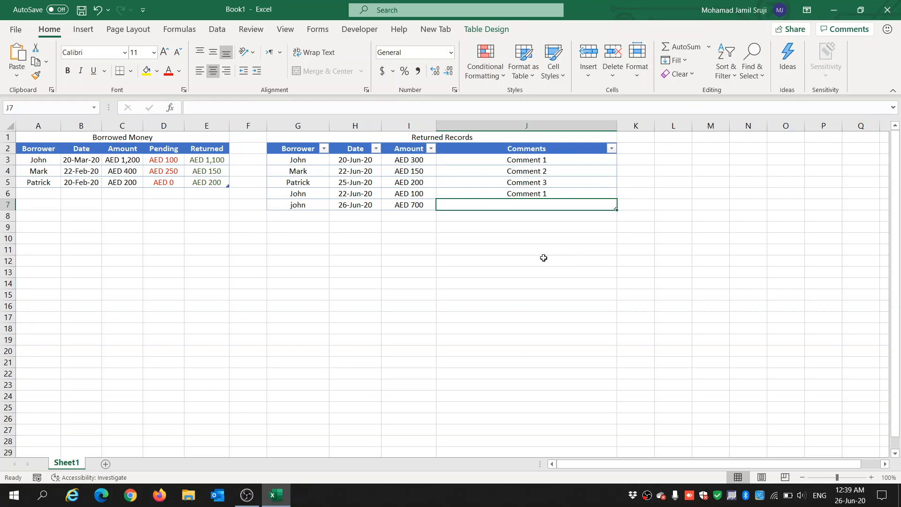
type("Comment")
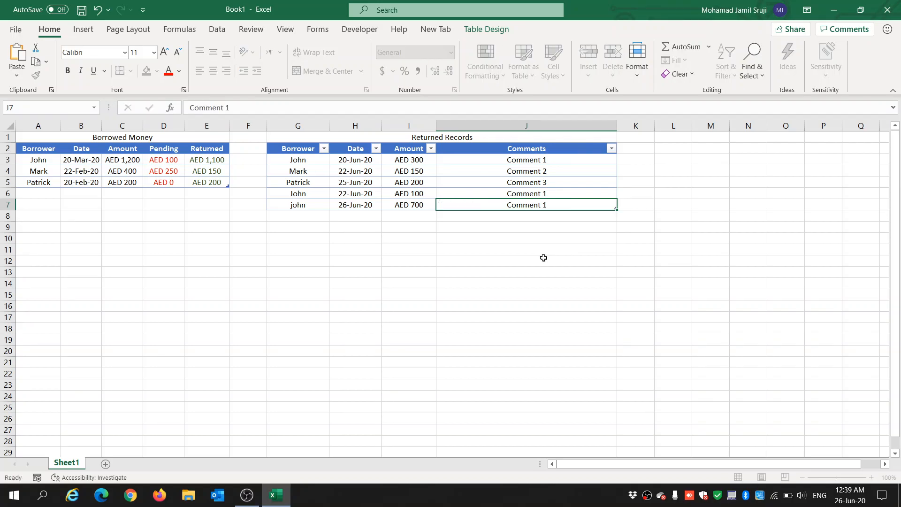
type(" 1")
key("Return")
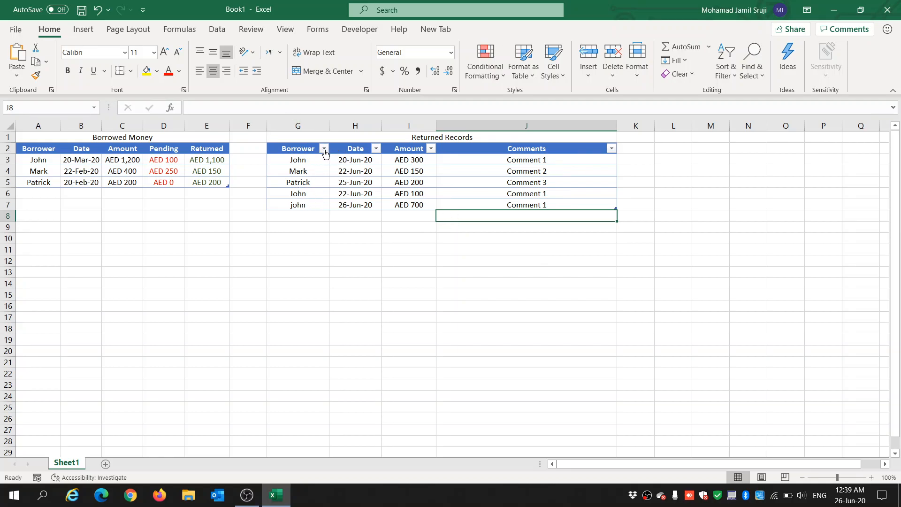
left_click(365, 196)
left_click(298, 214)
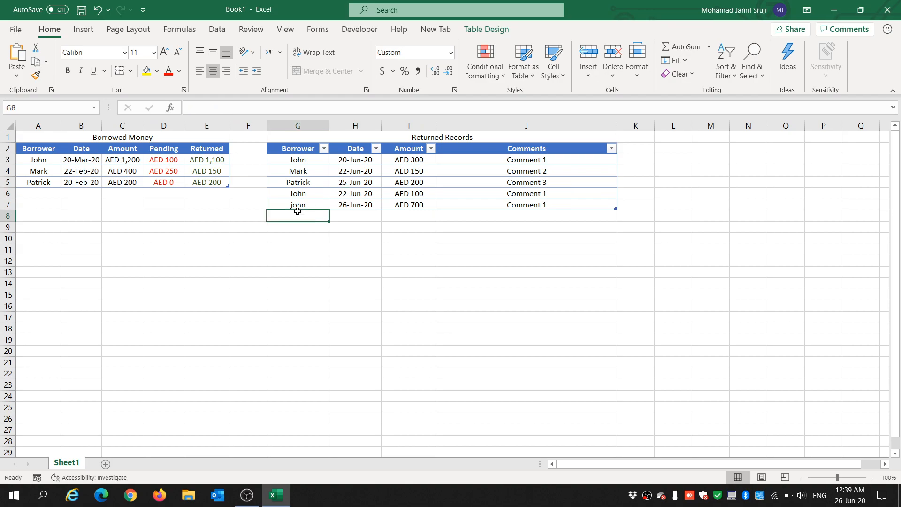
left_click_drag(304, 231, 519, 434)
left_click(321, 299)
left_click(298, 207)
left_click(307, 162)
left_click(312, 207)
left_click(294, 271)
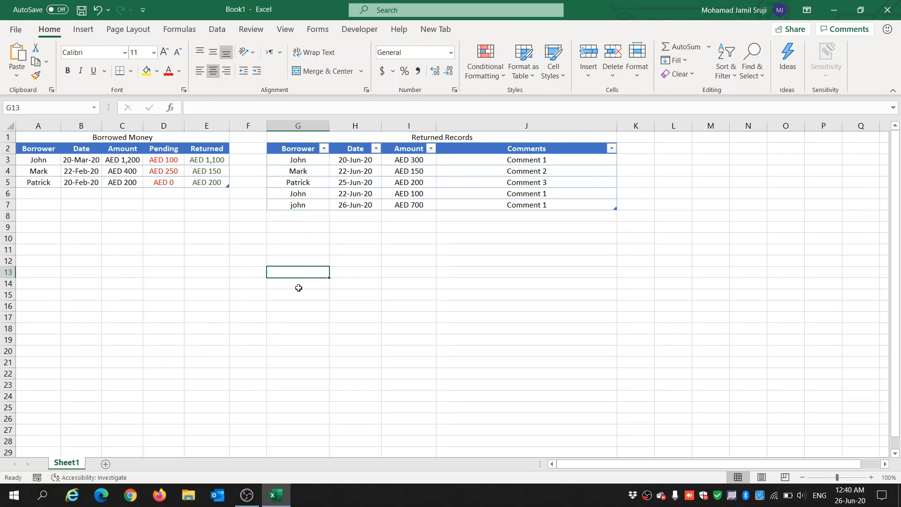
Step: Filter Returned Records by Borrower to show only the first borrower's records
left_click(325, 149)
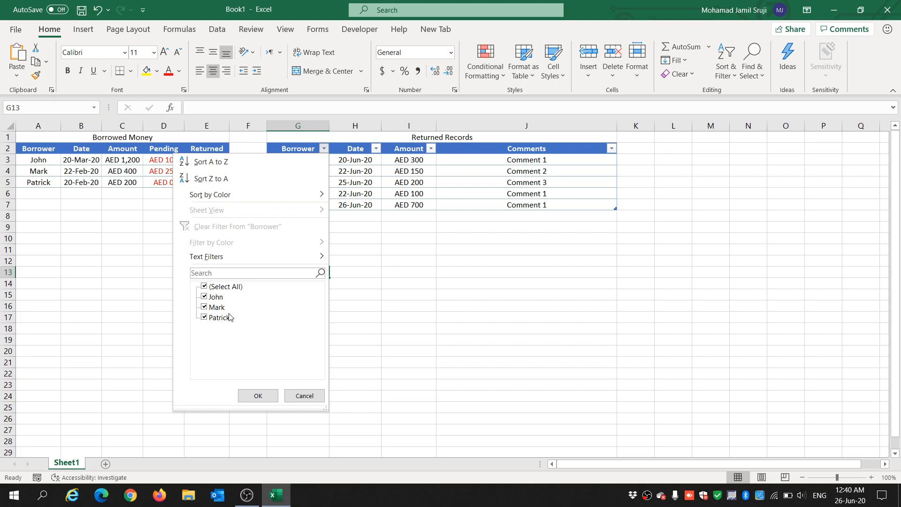
left_click(205, 287)
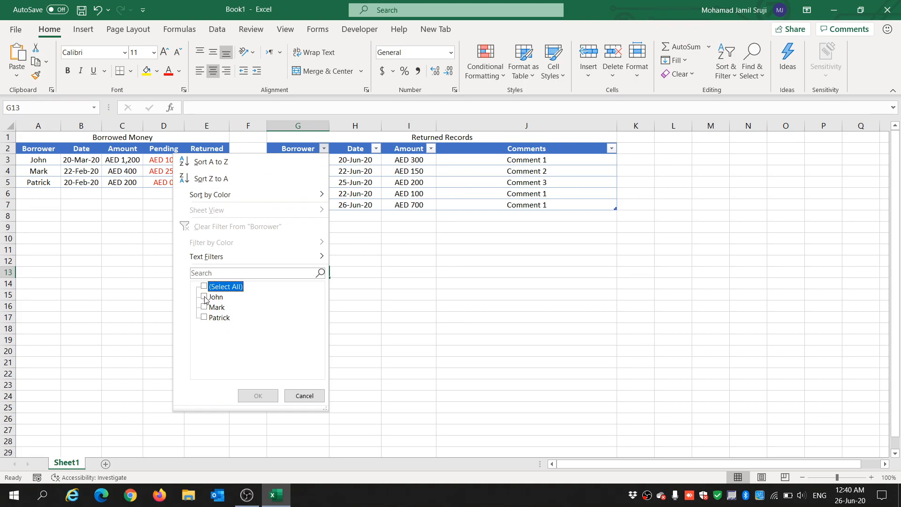
left_click(205, 297)
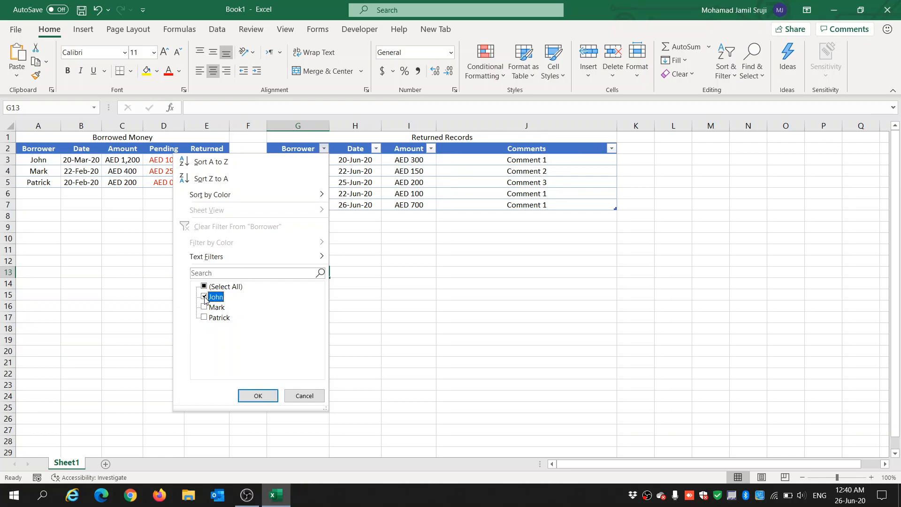
left_click(257, 396)
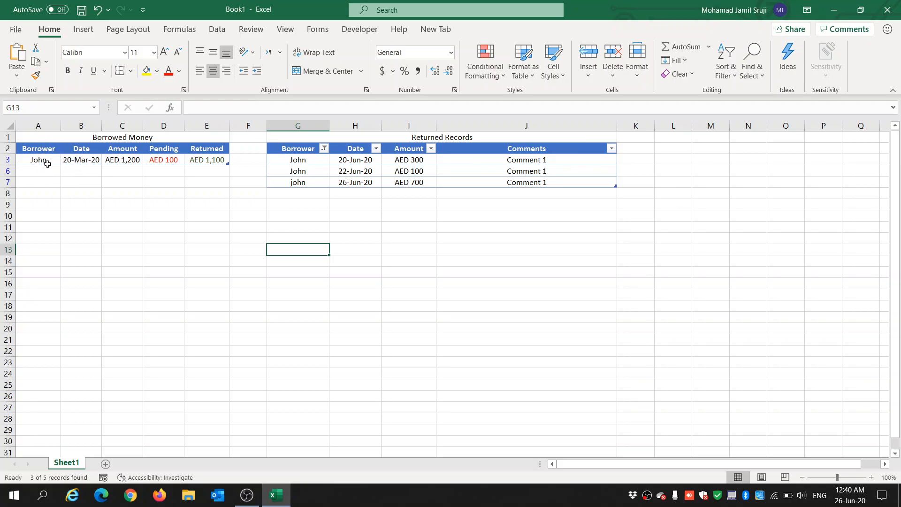
Step: Clear the Borrower filter so all returned records show again
left_click(324, 156)
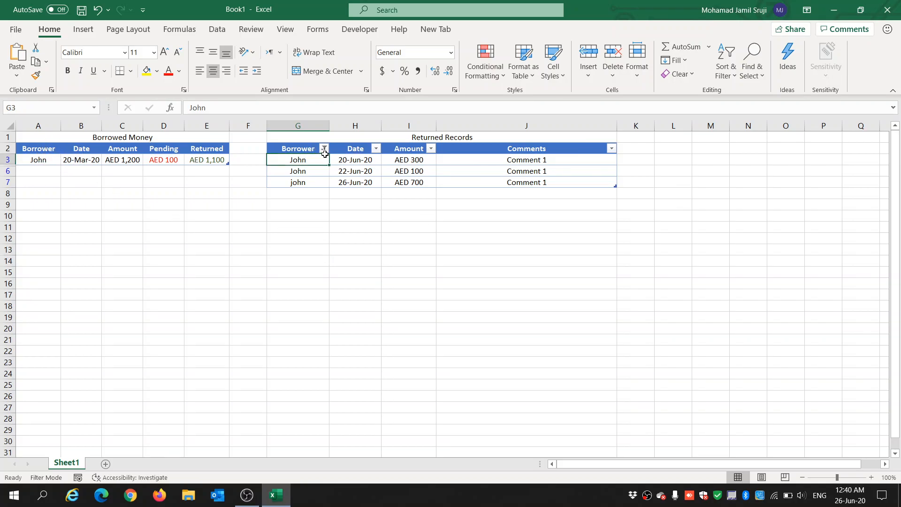
left_click(318, 182)
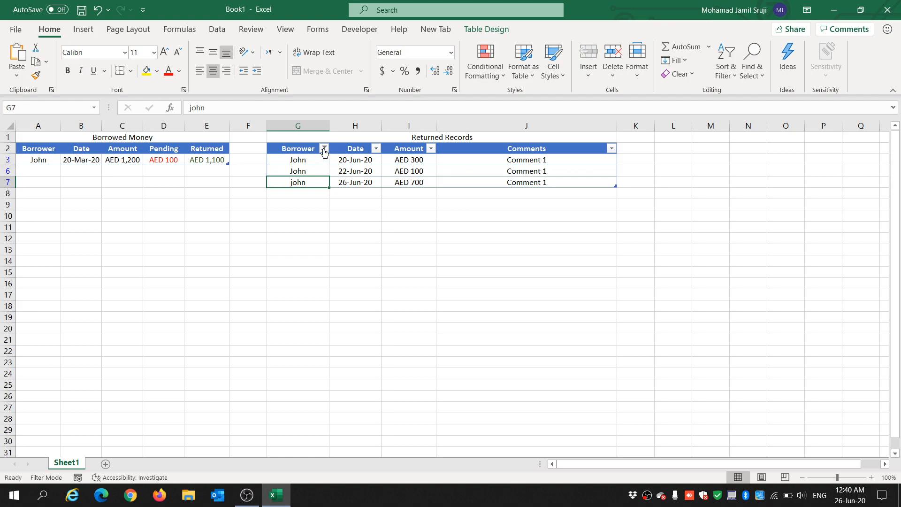
left_click(324, 149)
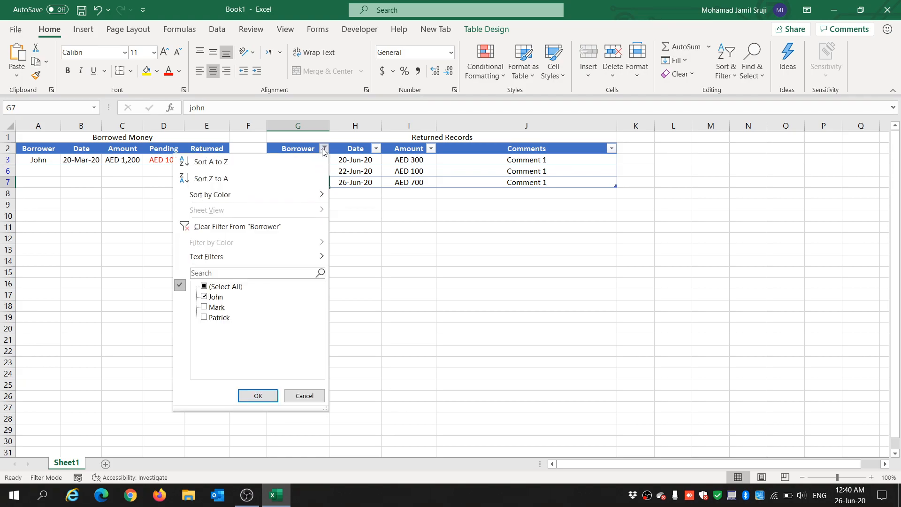
left_click(202, 286)
left_click(257, 396)
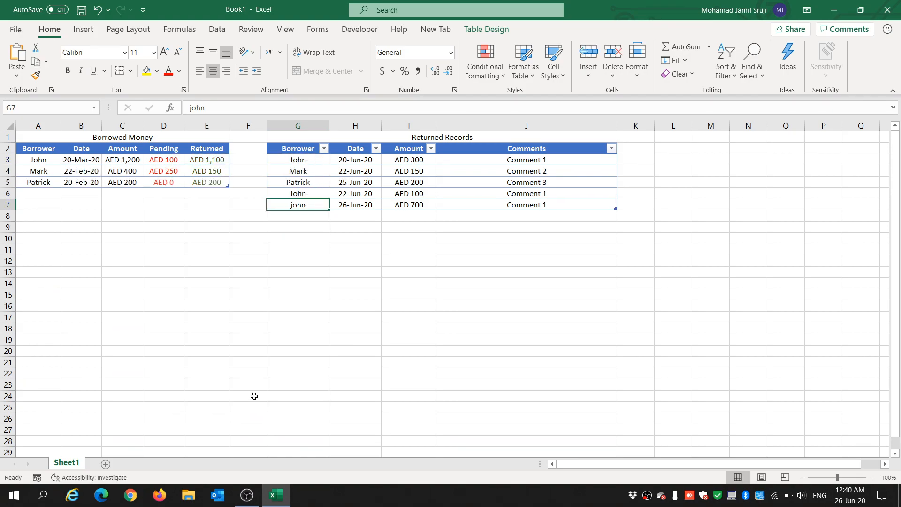
left_click(314, 272)
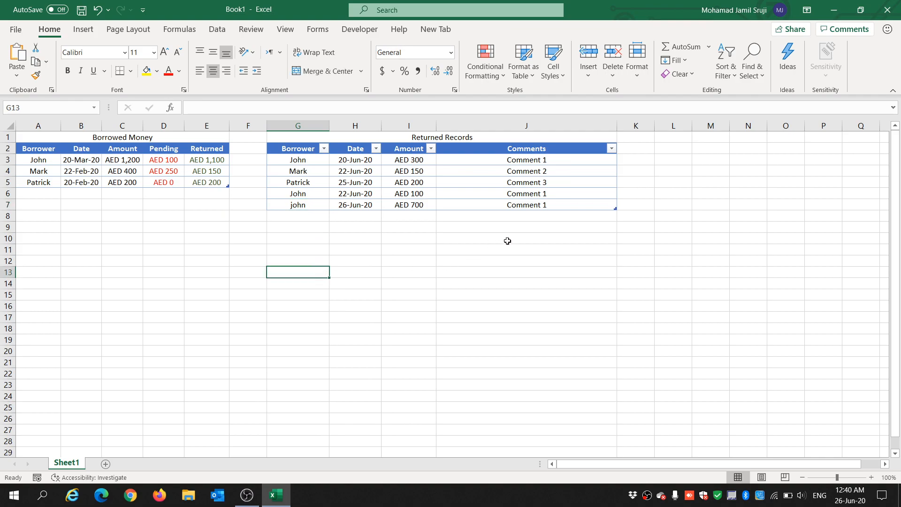